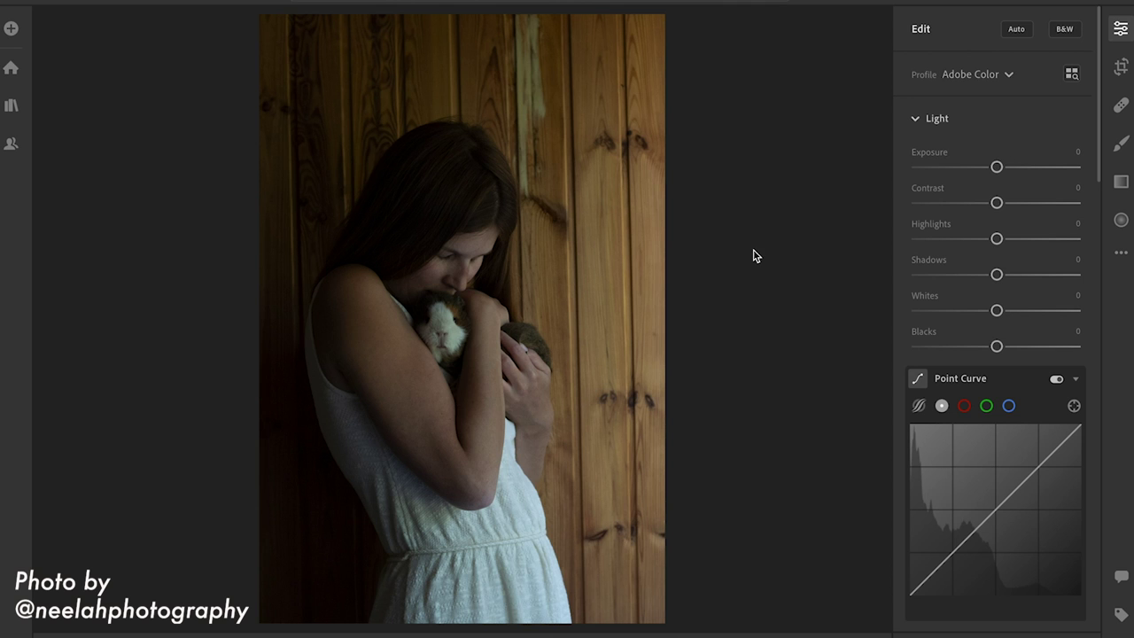
# Raise Exposure to +1.56, pull Highlights down to −31 and lift Shadows to +23
pyautogui.moveTo(998, 170); pyautogui.dragTo(1006, 171)
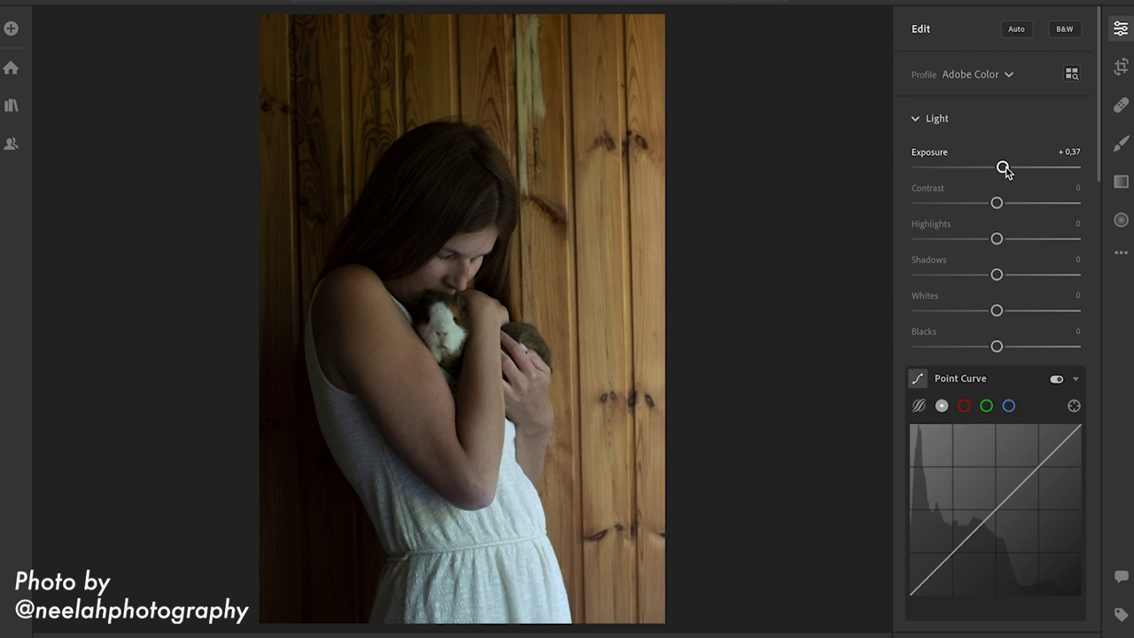
pyautogui.moveTo(1004, 168); pyautogui.dragTo(1014, 170)
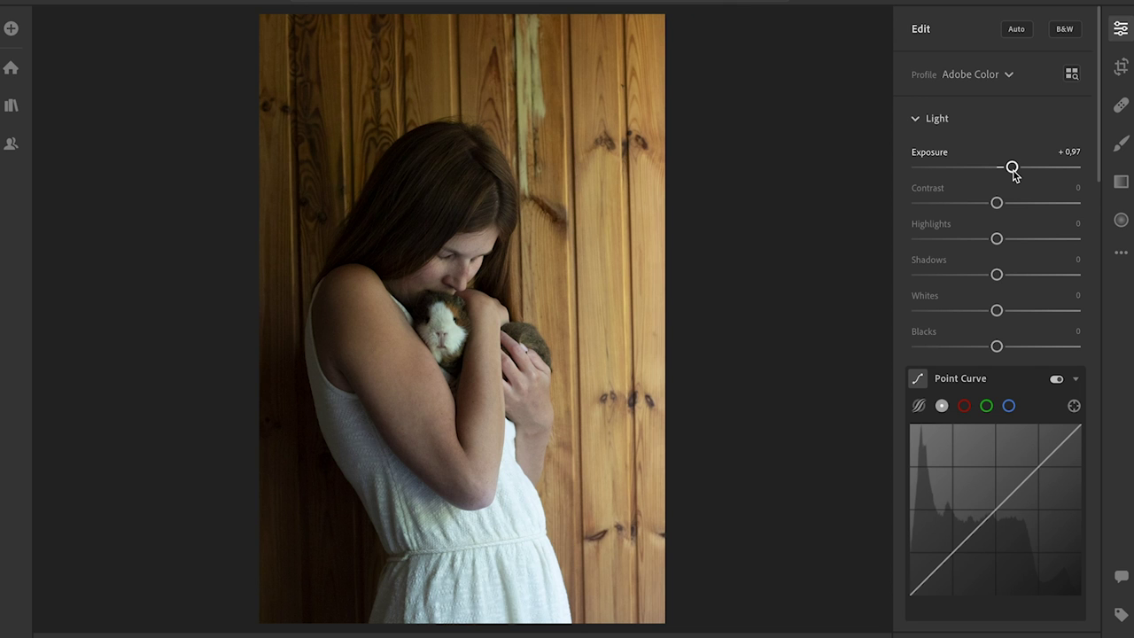
pyautogui.moveTo(1013, 170); pyautogui.dragTo(1023, 178)
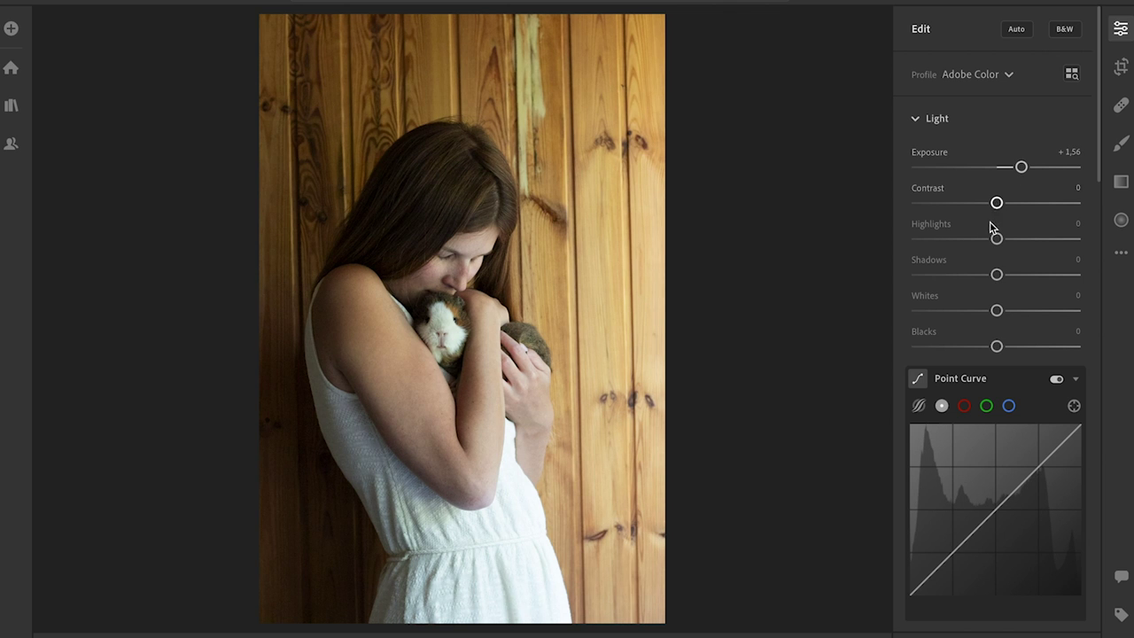
pyautogui.moveTo(996, 241); pyautogui.dragTo(972, 240)
pyautogui.moveTo(999, 276); pyautogui.dragTo(1015, 278)
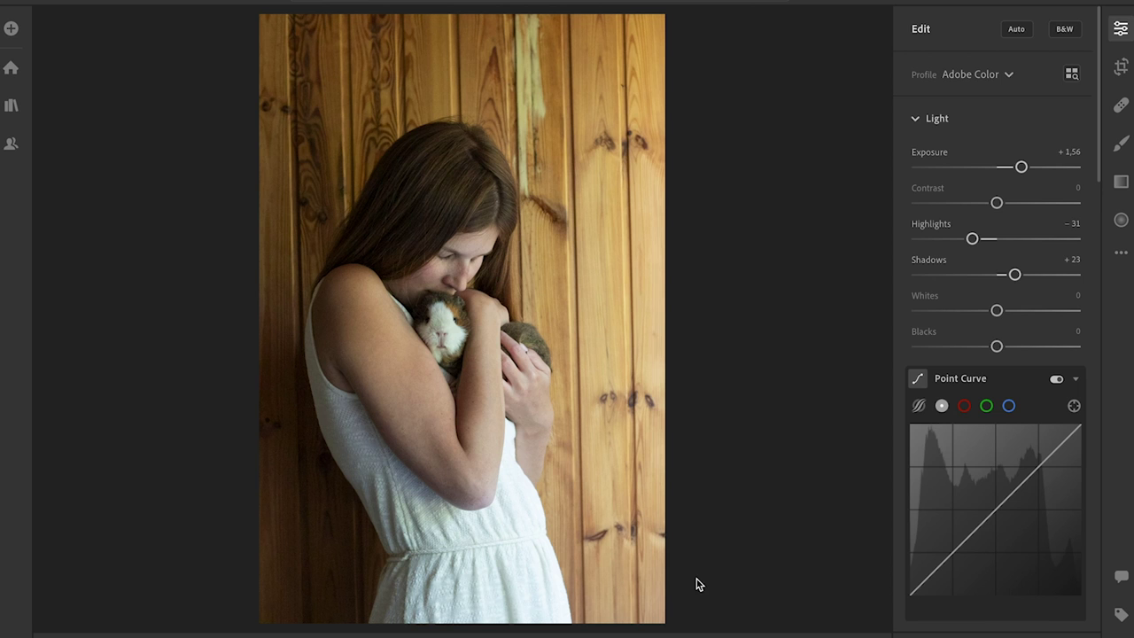
# Shape a gentle S-curve with a slightly raised black point, then compare against the original
pyautogui.scroll(-1, 1027, 482)
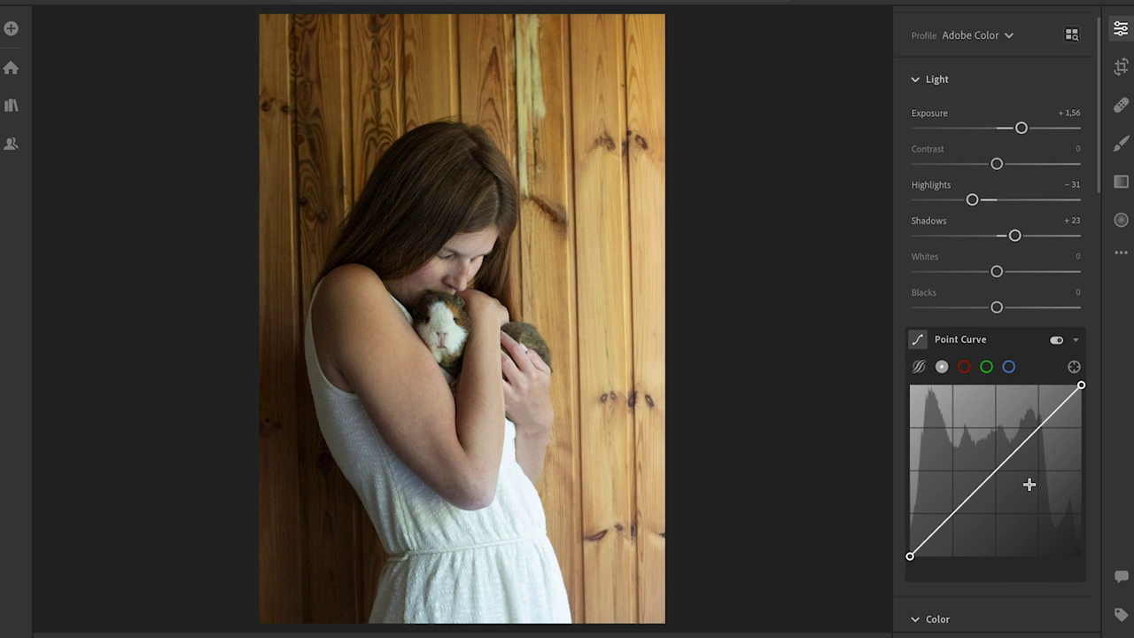
pyautogui.scroll(-2, 1029, 484)
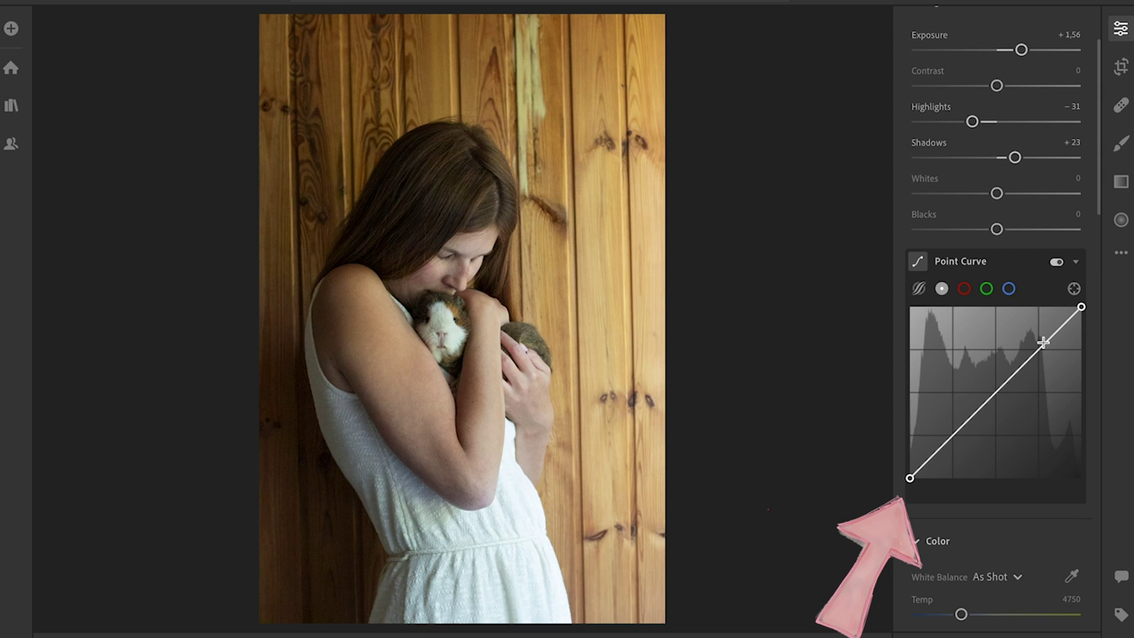
pyautogui.moveTo(1048, 339); pyautogui.dragTo(1082, 316)
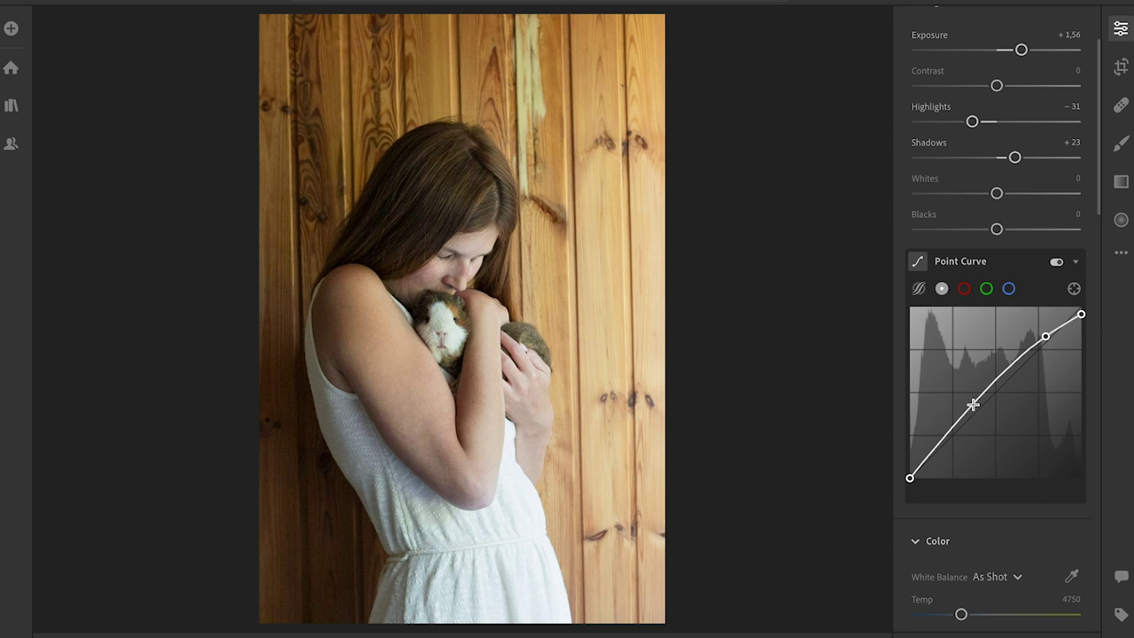
pyautogui.moveTo(972, 405); pyautogui.dragTo(970, 423)
pyautogui.moveTo(909, 476); pyautogui.dragTo(911, 473)
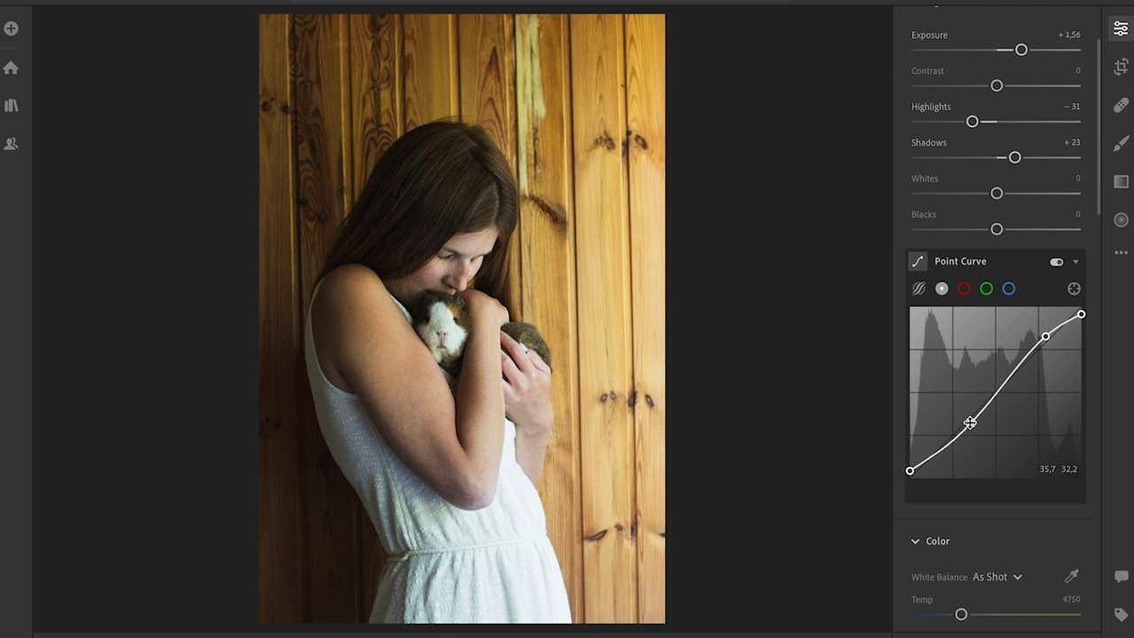
pyautogui.moveTo(970, 422); pyautogui.dragTo(967, 430)
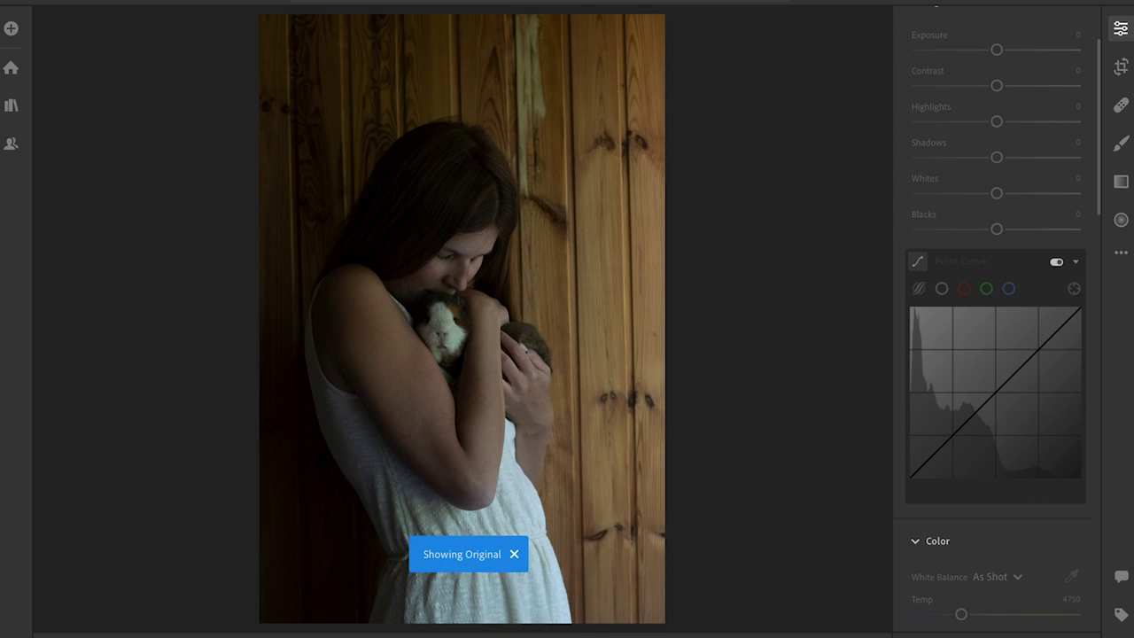
pyautogui.press('\\')
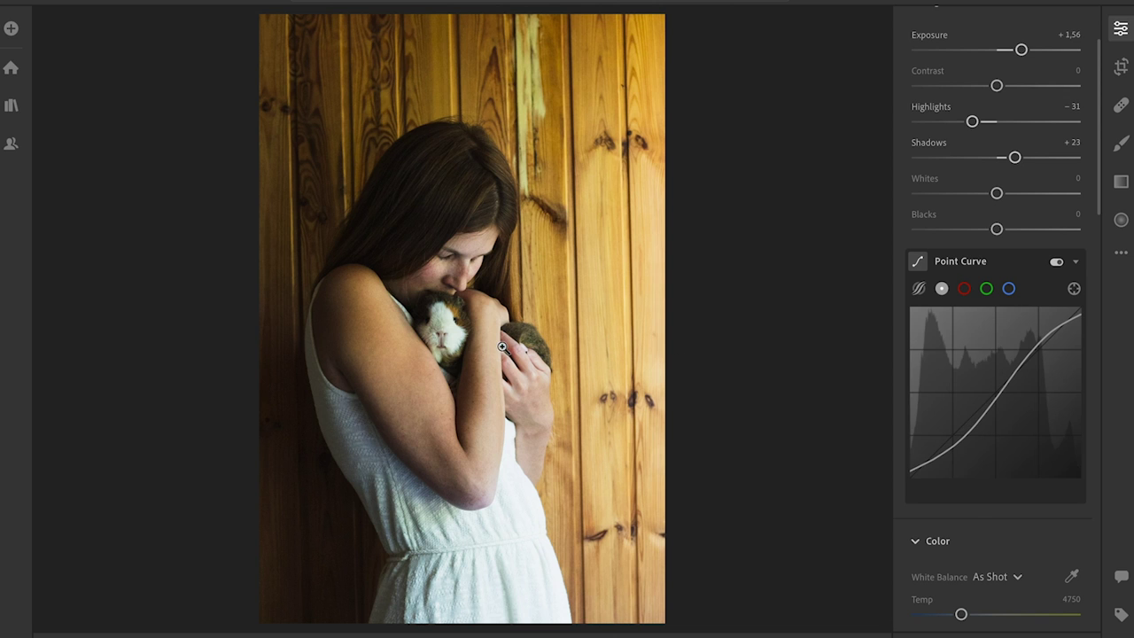
# Create a size-16 brush mask painted over the guinea pig
pyautogui.click(1121, 146)
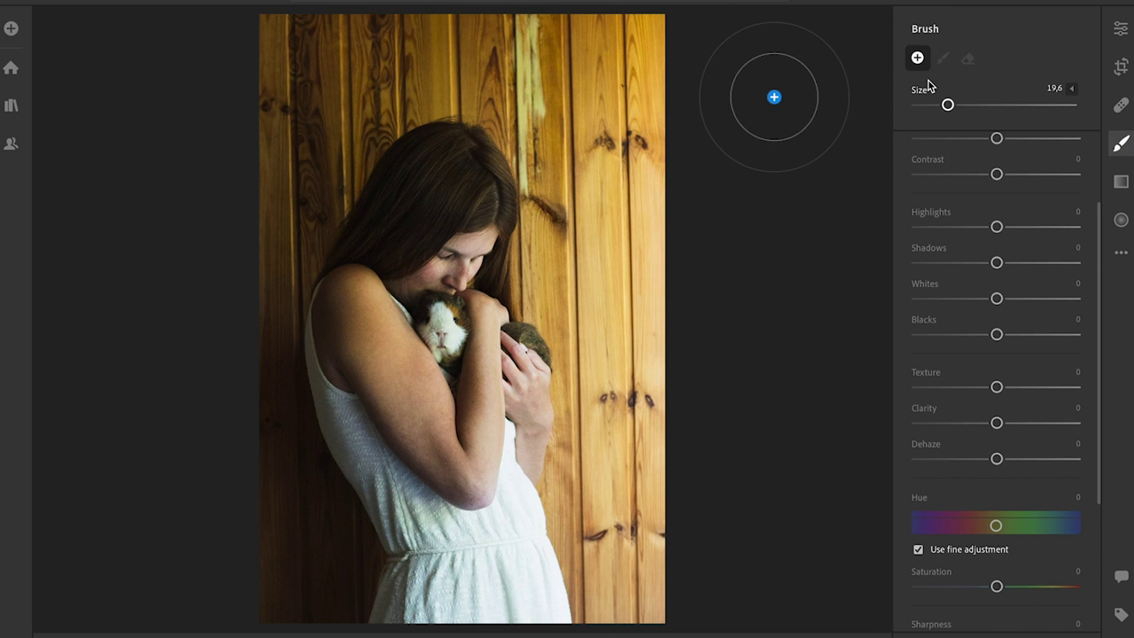
pyautogui.moveTo(947, 104); pyautogui.dragTo(944, 105)
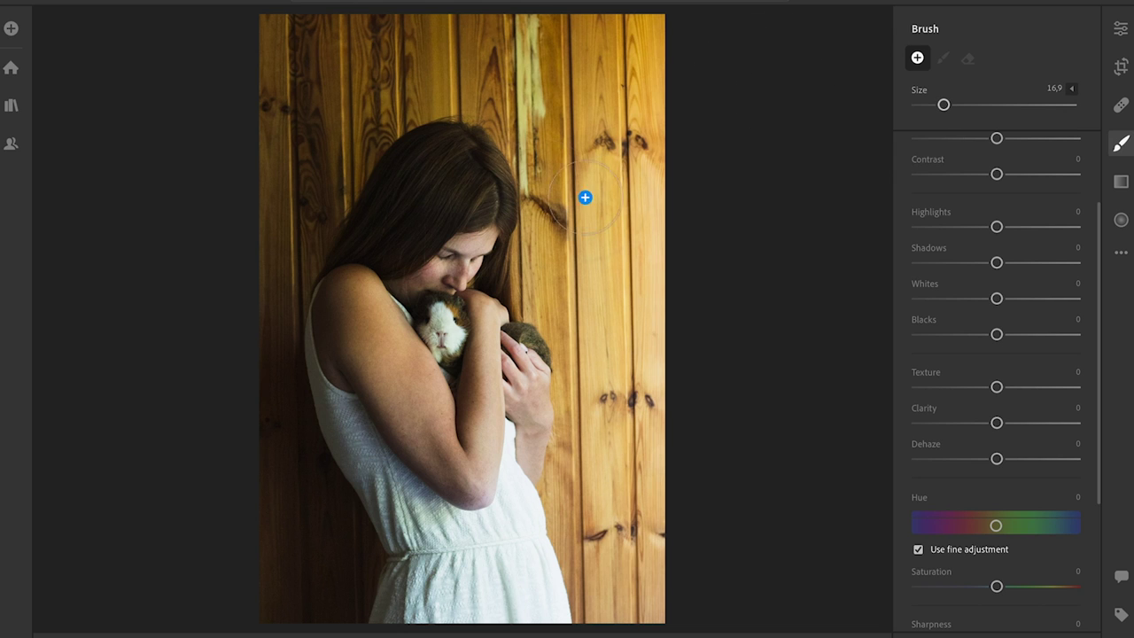
pyautogui.click(450, 330)
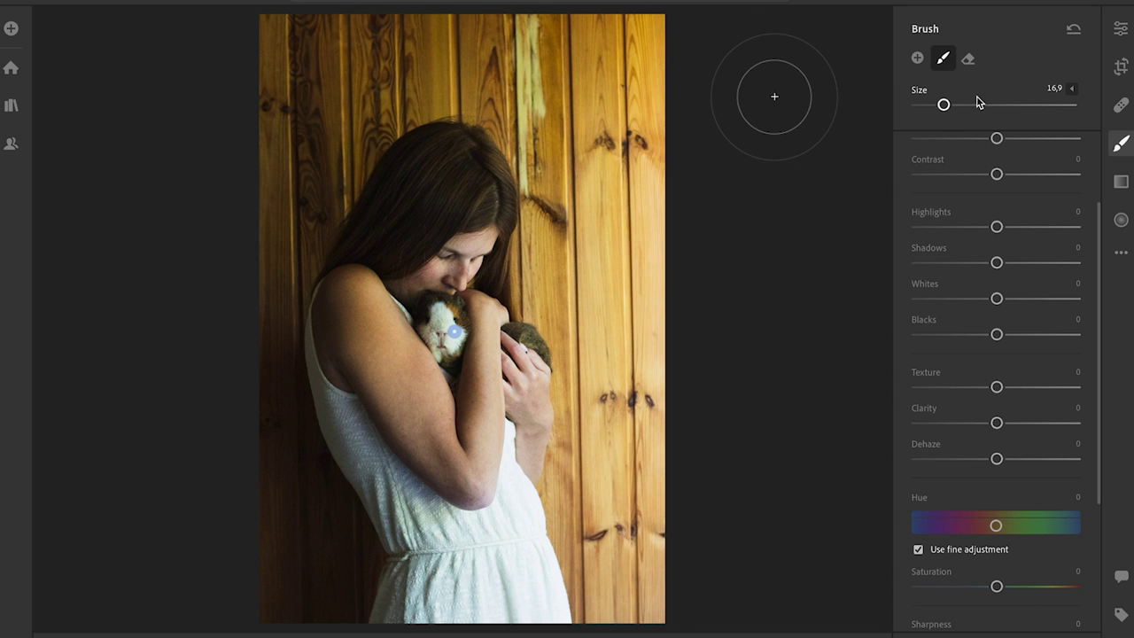
pyautogui.moveTo(946, 104); pyautogui.dragTo(941, 104)
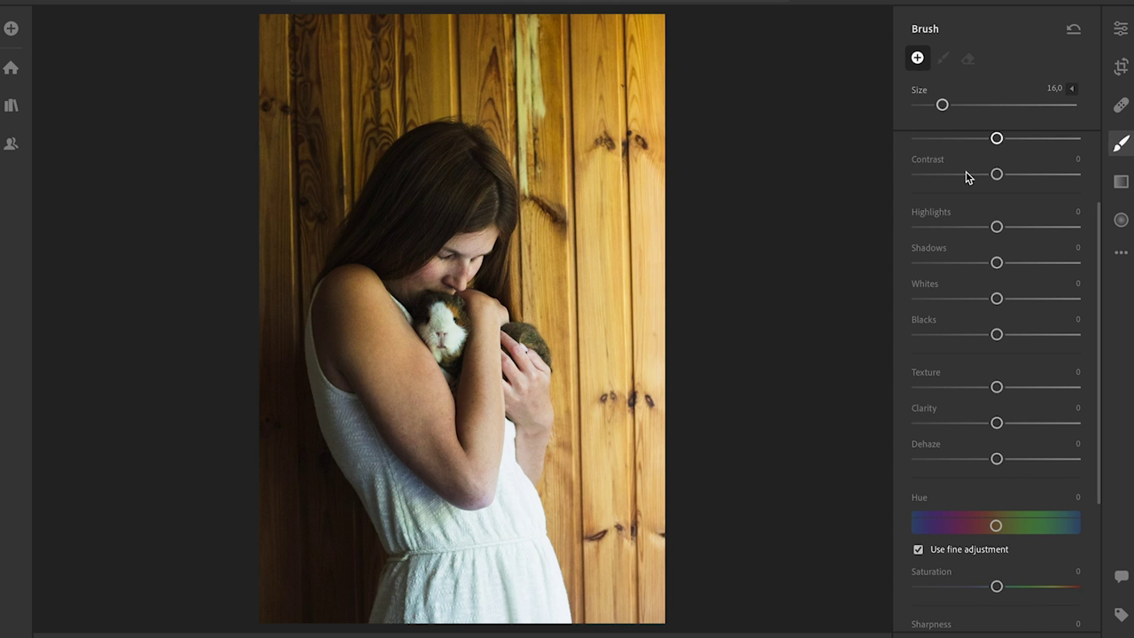
pyautogui.scroll(3, 1001, 221)
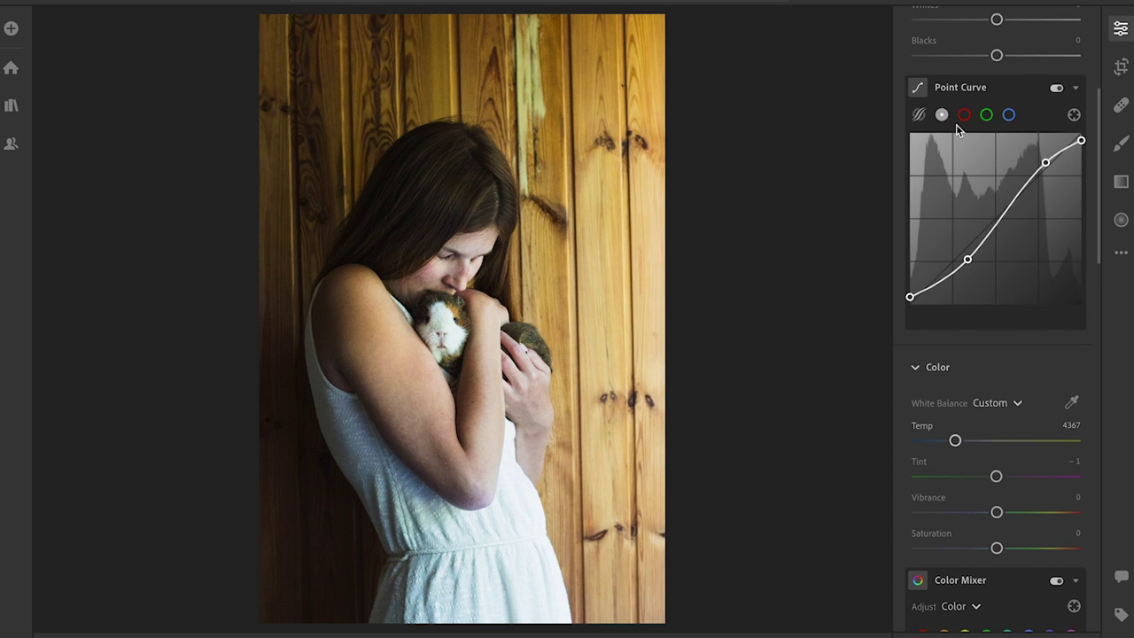
# On the red channel curve, add an upper point and pull a lower point down
pyautogui.click(964, 115)
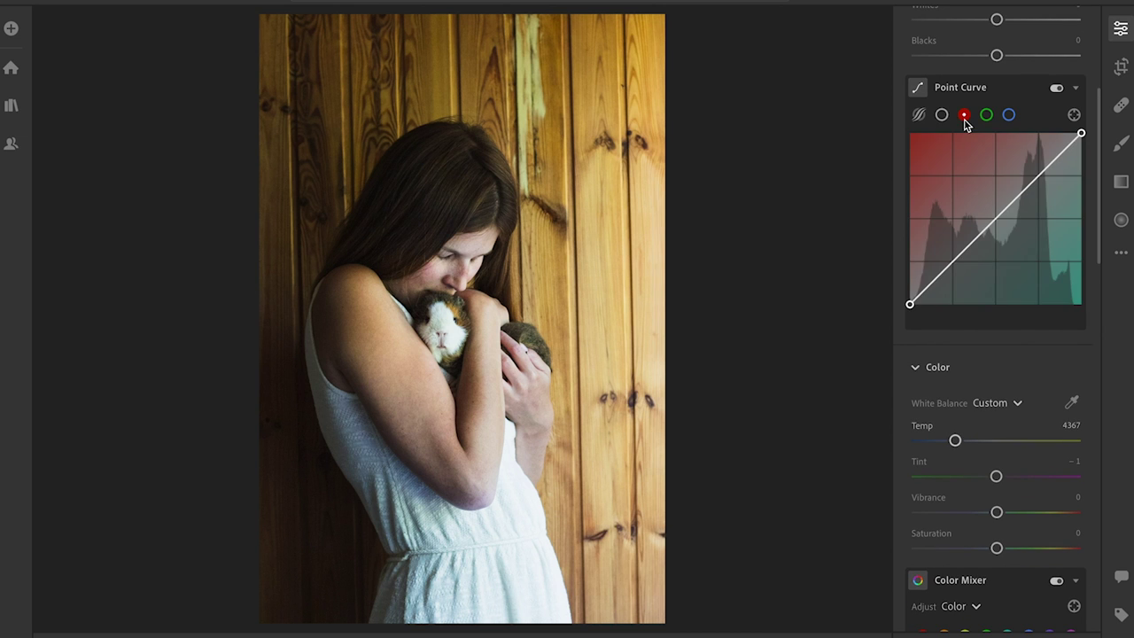
pyautogui.click(1042, 174)
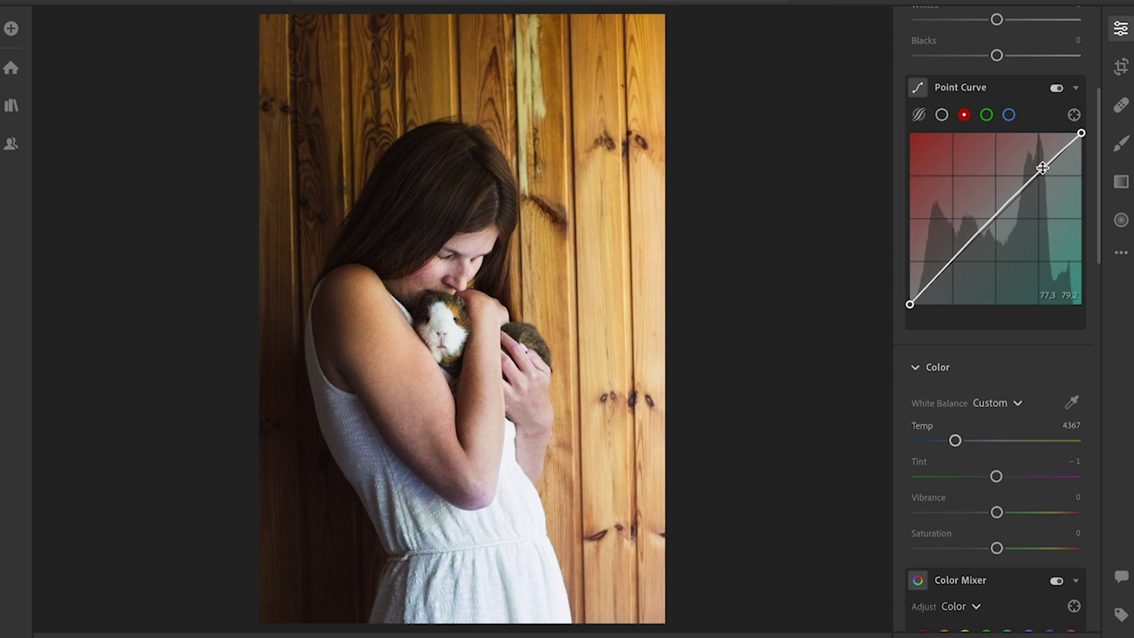
pyautogui.moveTo(957, 255); pyautogui.dragTo(953, 270)
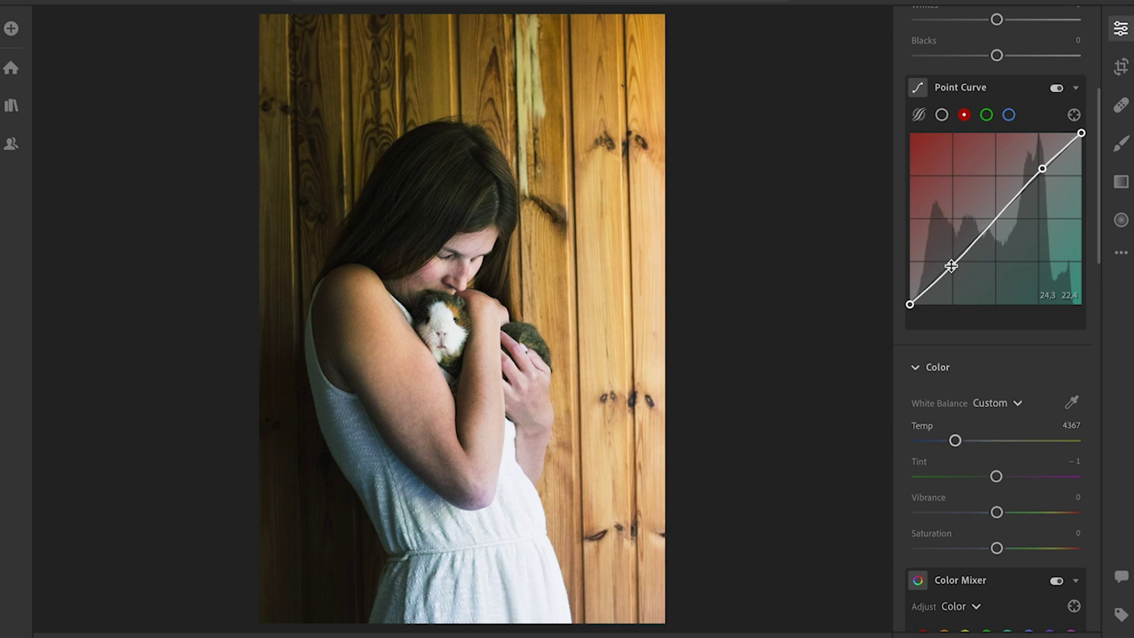
pyautogui.moveTo(953, 267)
pyautogui.mouseDown()
pyautogui.moveTo(953, 283)
pyautogui.moveTo(948, 276)
pyautogui.mouseUp()
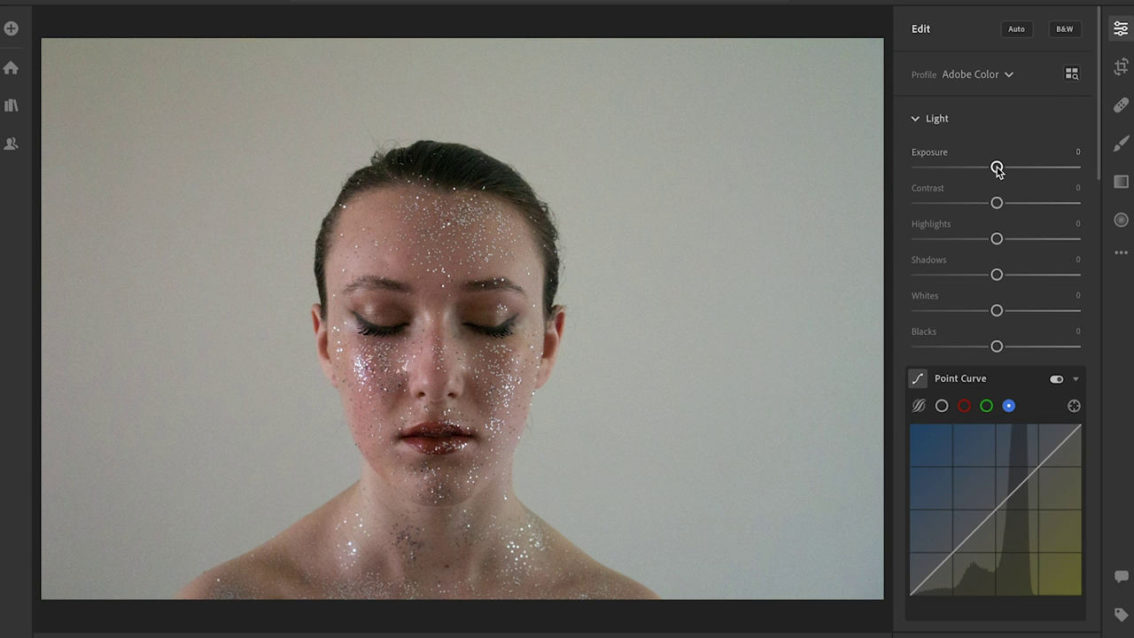
# Set Exposure +0.22, Highlights −20, Shadows +8 and Whites −25 on the glitter portrait
pyautogui.moveTo(996, 168); pyautogui.dragTo(1001, 173)
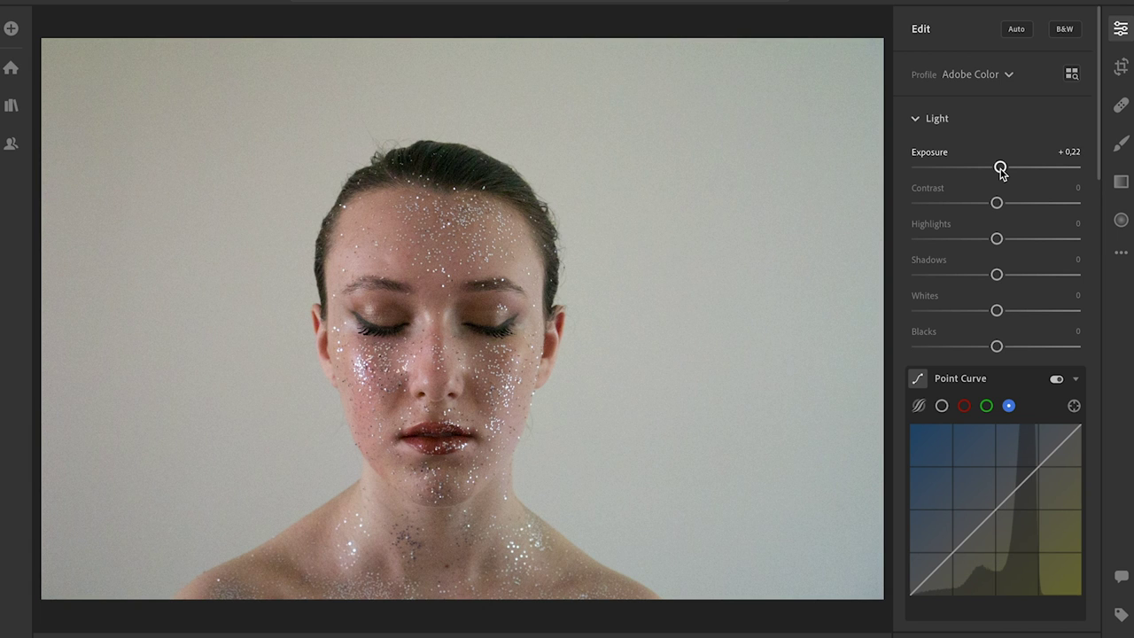
pyautogui.moveTo(998, 277); pyautogui.dragTo(982, 248)
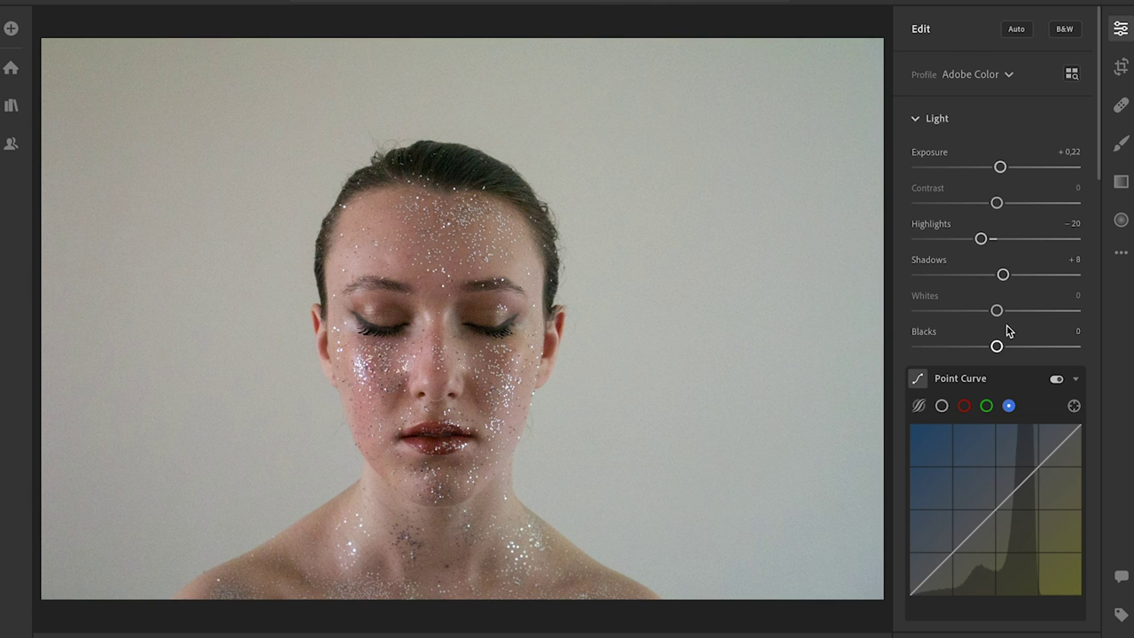
pyautogui.moveTo(998, 312); pyautogui.dragTo(977, 311)
# Build an S-shaped luminance curve with brighter upper tones, deeper shadows and a lifted black point
pyautogui.scroll(-2, 1019, 312)
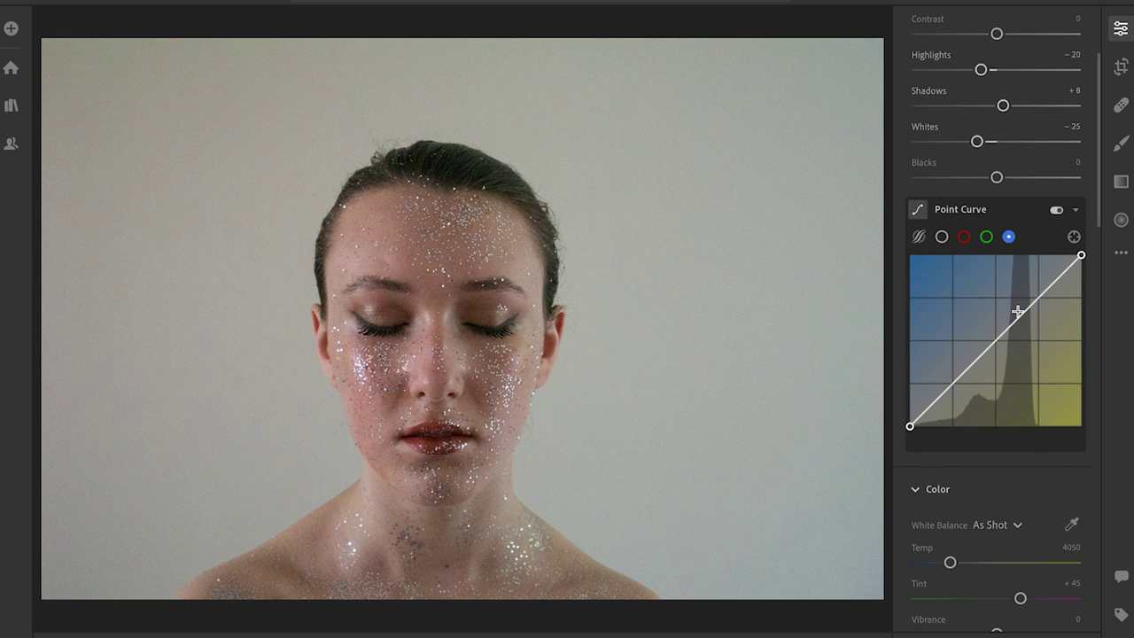
pyautogui.click(942, 237)
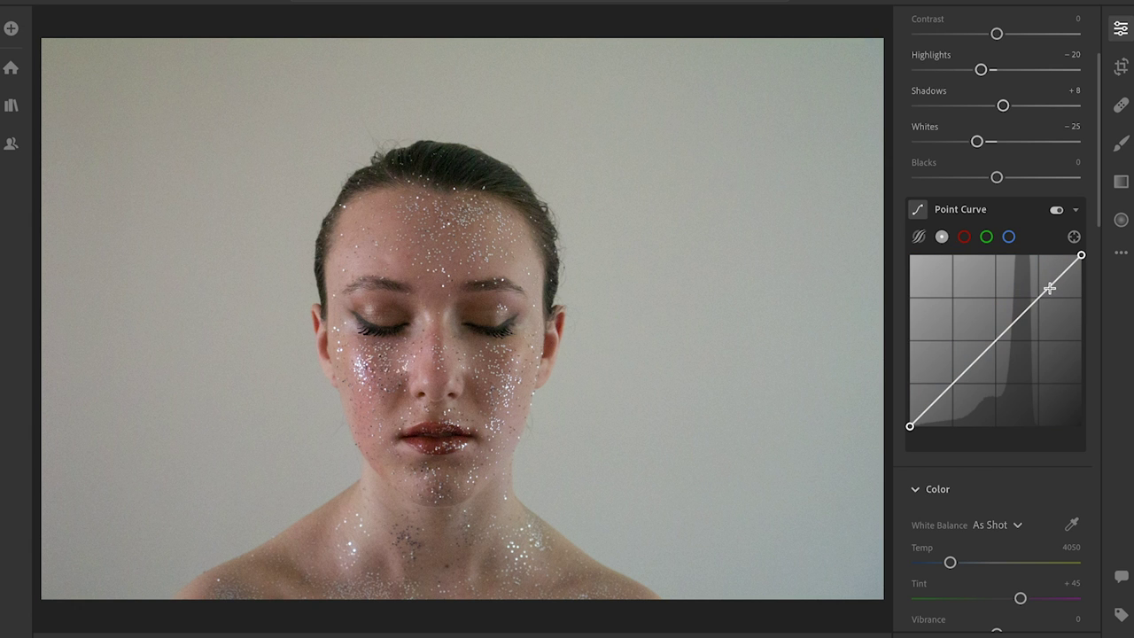
pyautogui.moveTo(1050, 288); pyautogui.dragTo(1033, 295)
pyautogui.moveTo(951, 381); pyautogui.dragTo(953, 387)
pyautogui.moveTo(910, 426); pyautogui.dragTo(911, 422)
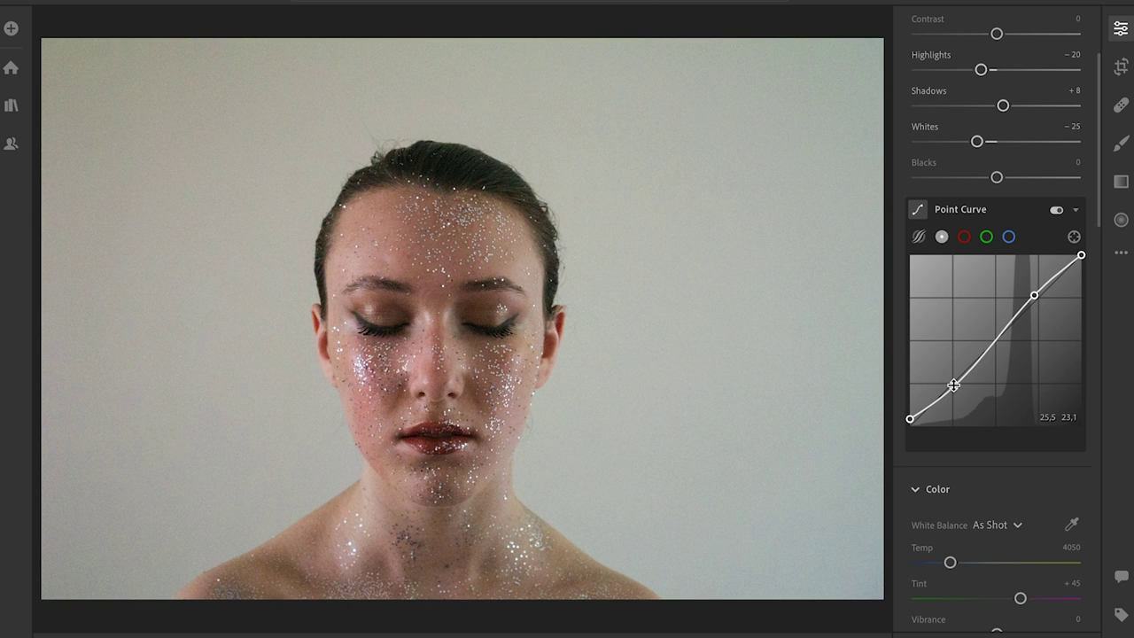
pyautogui.moveTo(954, 385); pyautogui.dragTo(954, 393)
# On the red channel curve, lower the red shadows and lift the red highlights
pyautogui.scroll(-3, 996, 451)
pyautogui.click(965, 67)
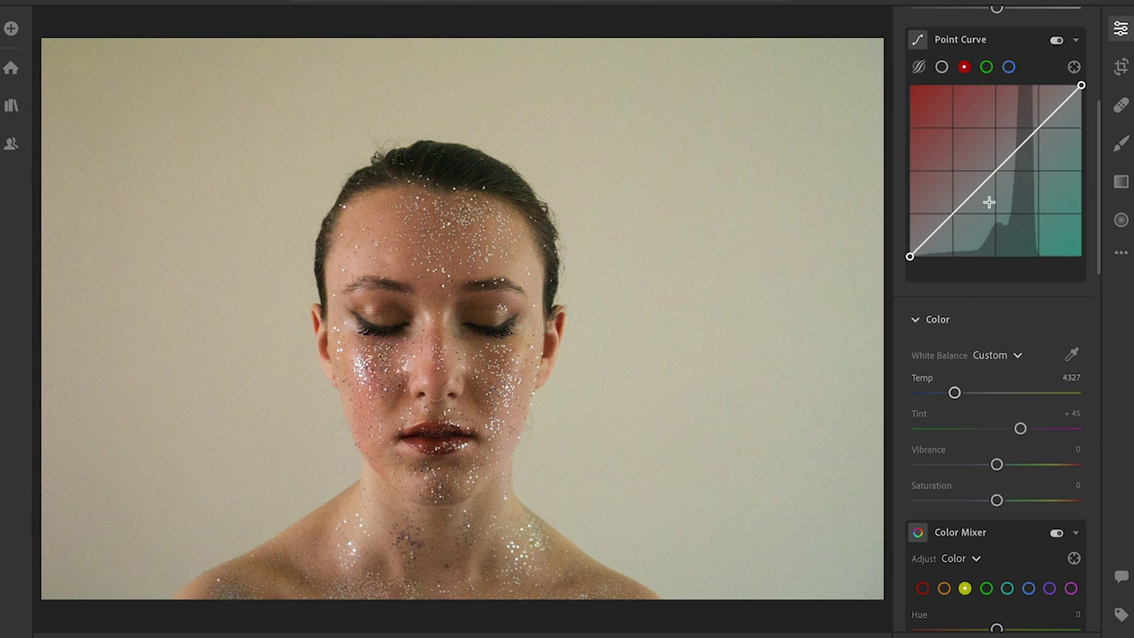
pyautogui.moveTo(946, 223); pyautogui.dragTo(946, 226)
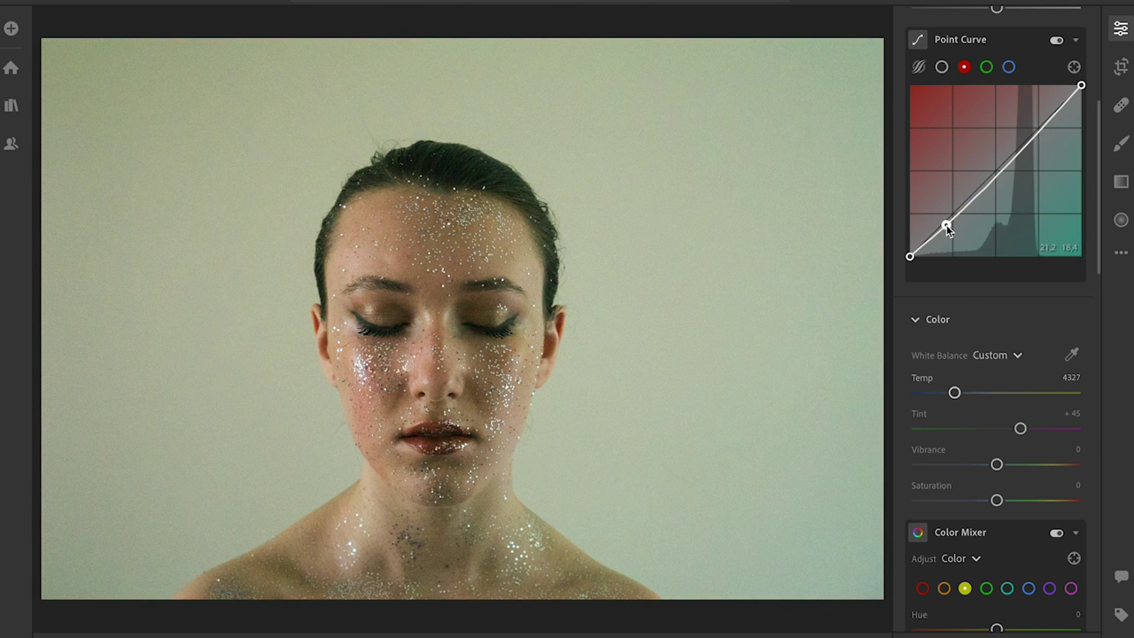
pyautogui.moveTo(1046, 130); pyautogui.dragTo(1041, 127)
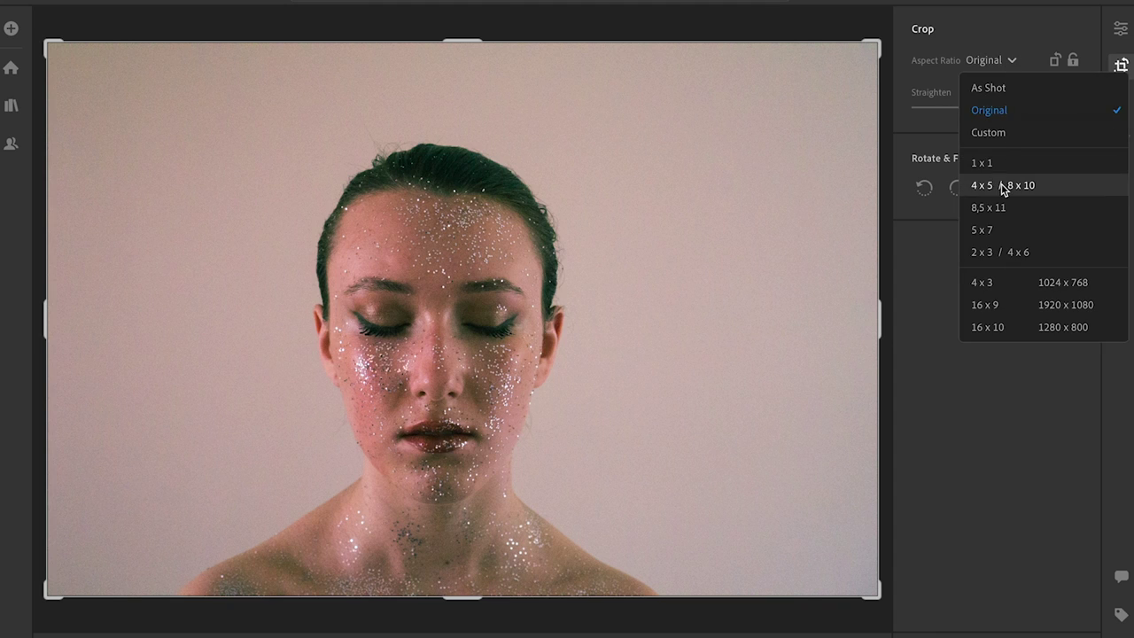
# Crop to a vertical 4 x 5 frame with the face centred
pyautogui.click(1005, 185)
pyautogui.click(1055, 58)
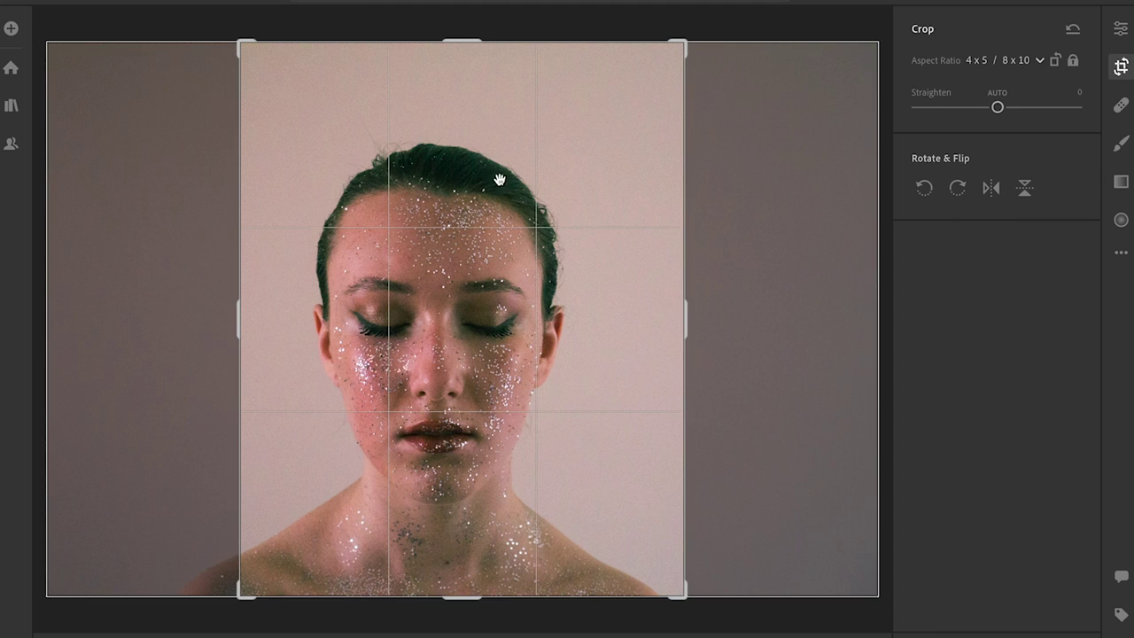
pyautogui.moveTo(461, 183); pyautogui.dragTo(484, 183)
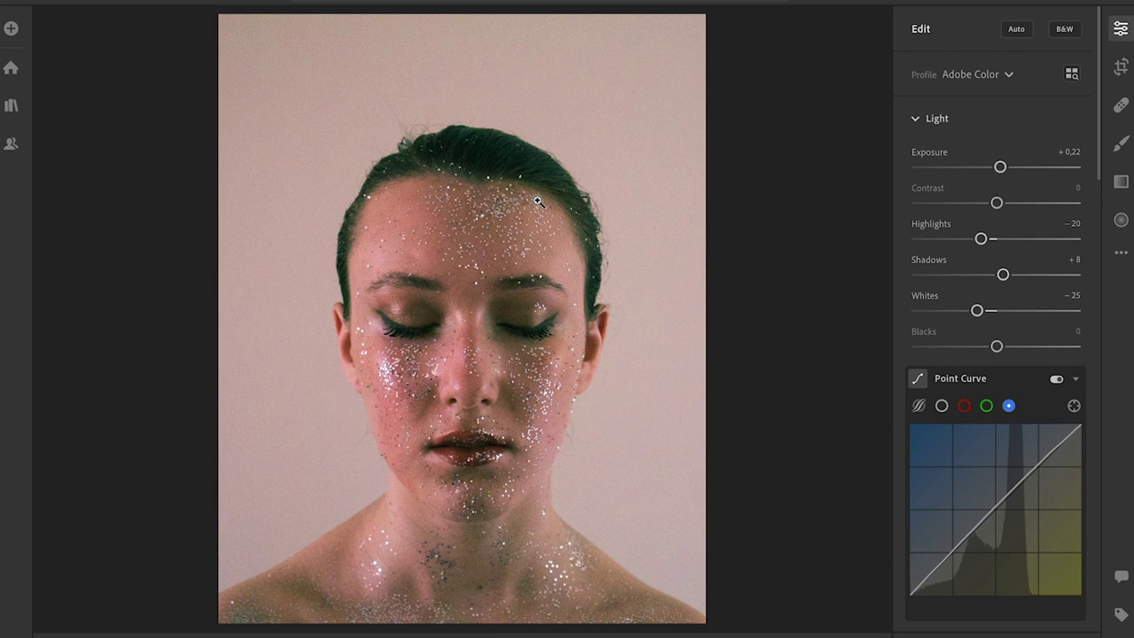
# Add a new brush mask that raises exposure by +0.28
pyautogui.click(1122, 65)
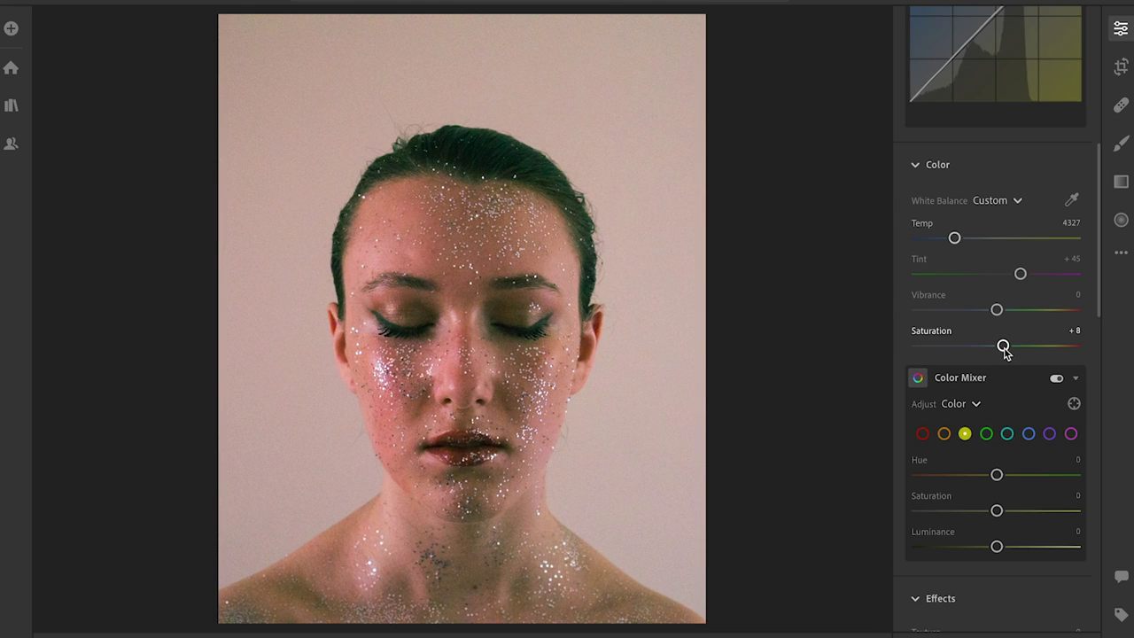
pyautogui.click(1122, 143)
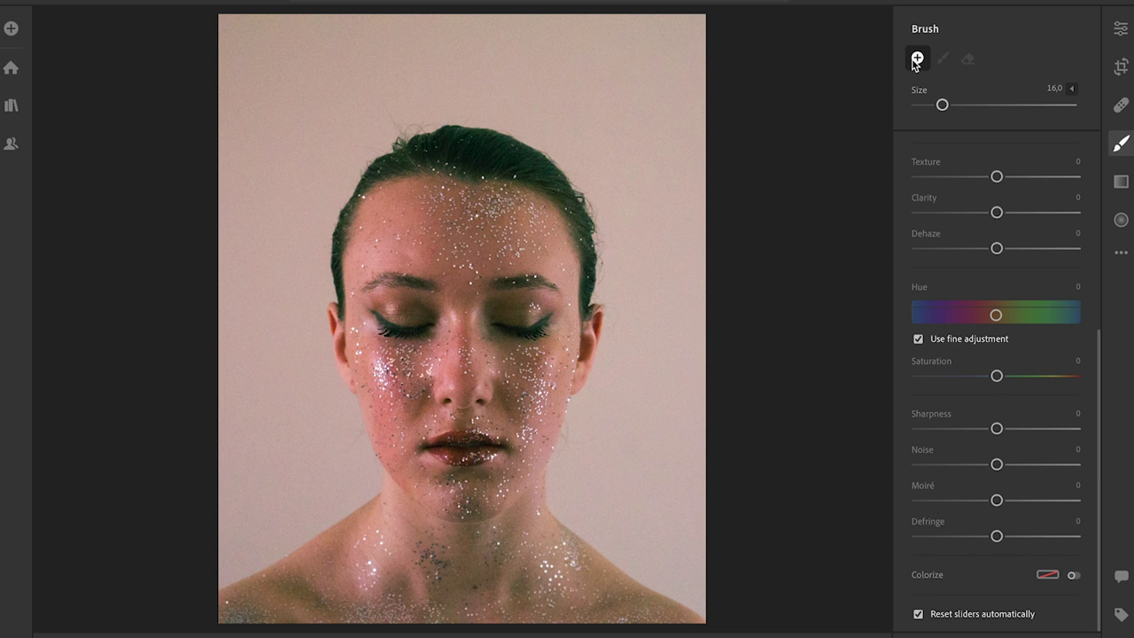
pyautogui.scroll(5, 991, 169)
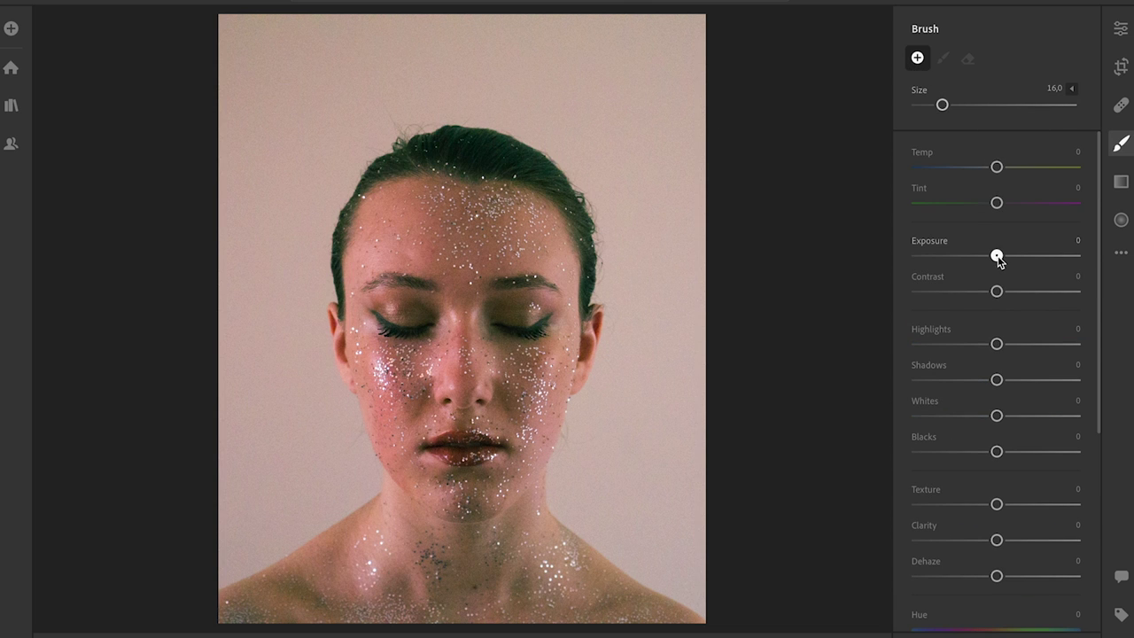
pyautogui.moveTo(996, 256); pyautogui.dragTo(1003, 258)
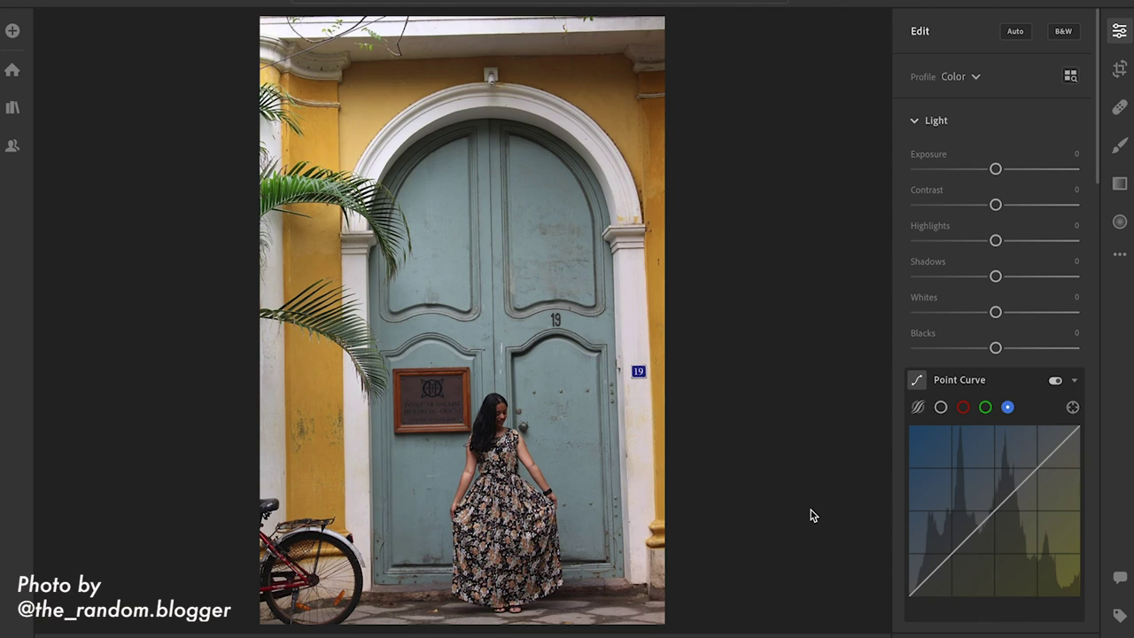
# Crop the door photo to 4 x 5 and straighten it by about +1.65
pyautogui.click(1120, 68)
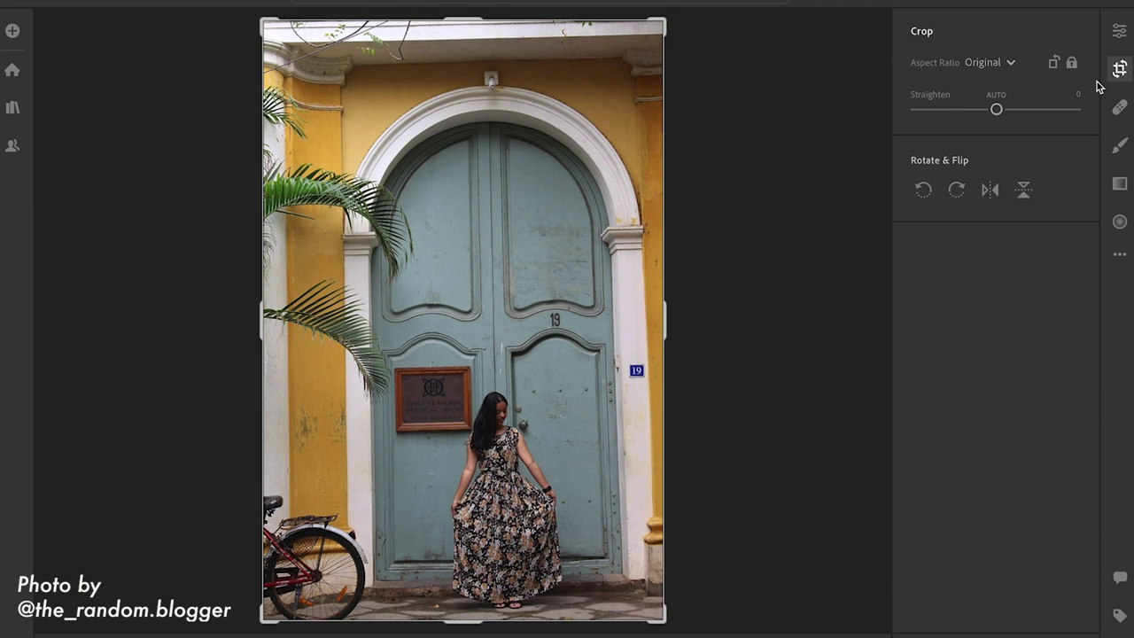
pyautogui.click(1001, 68)
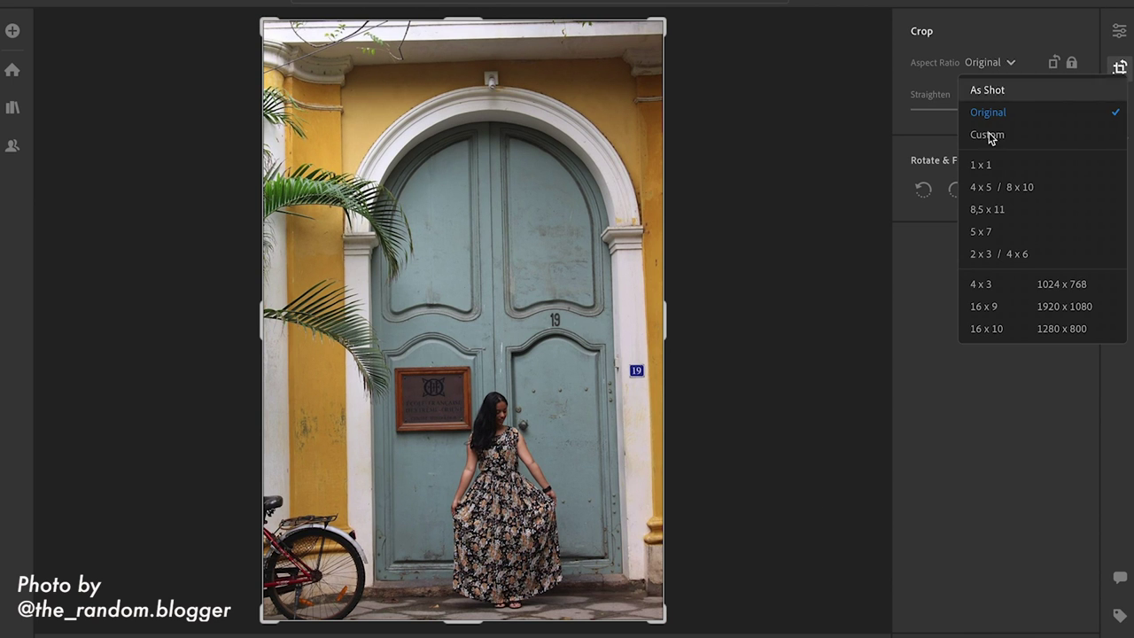
pyautogui.click(986, 187)
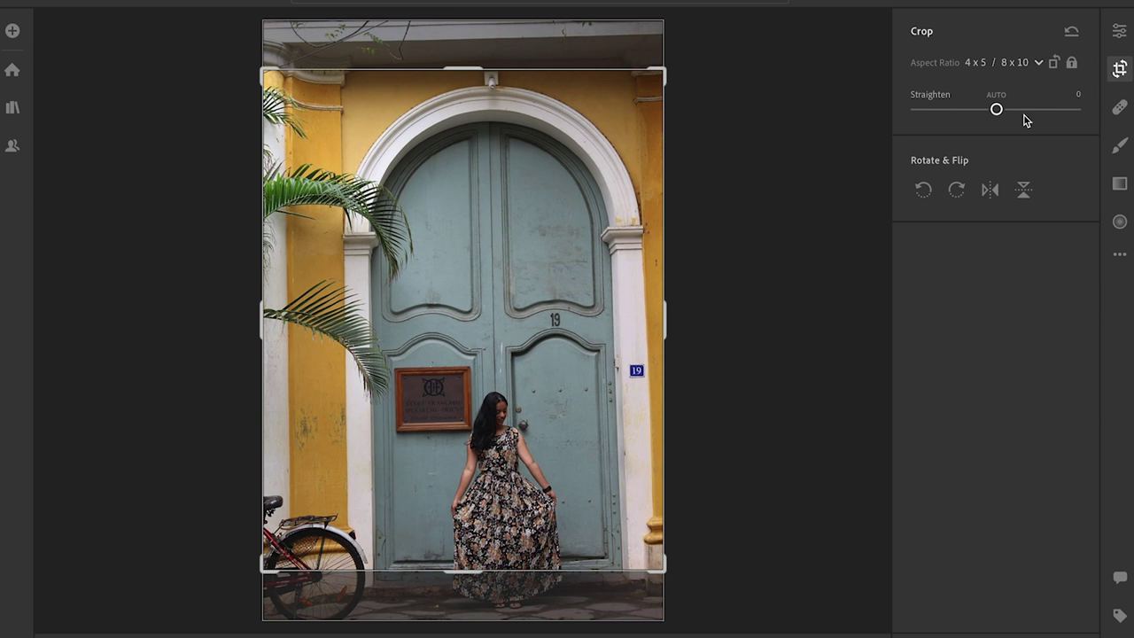
pyautogui.moveTo(998, 110); pyautogui.dragTo(1001, 112)
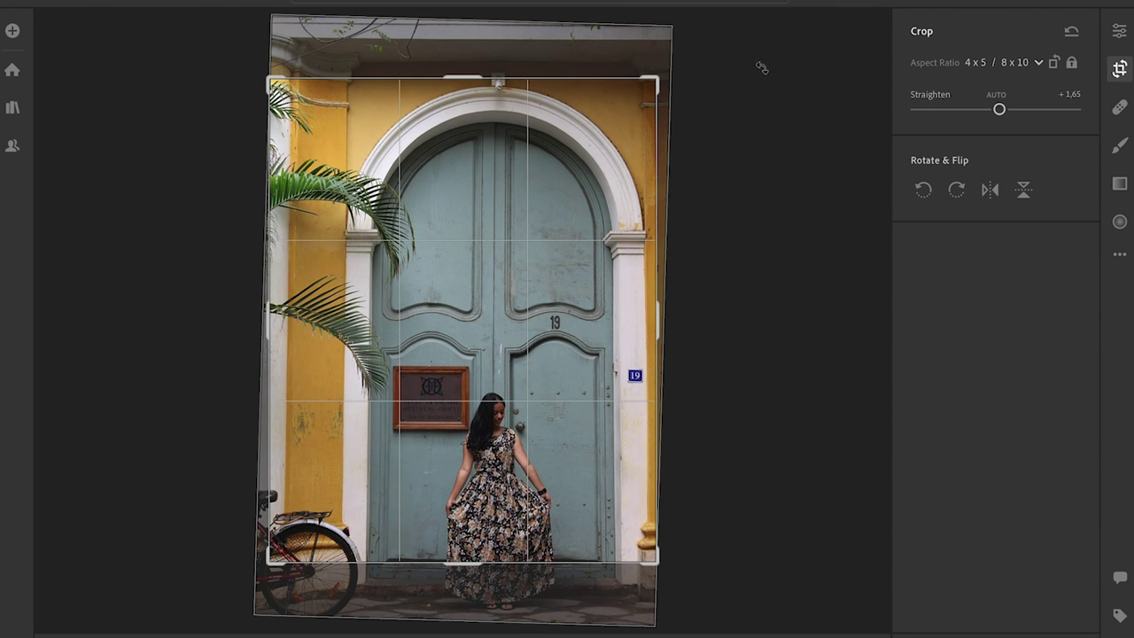
# Reshape the crop into a tall custom frame including the arch and the woman
pyautogui.click(1054, 63)
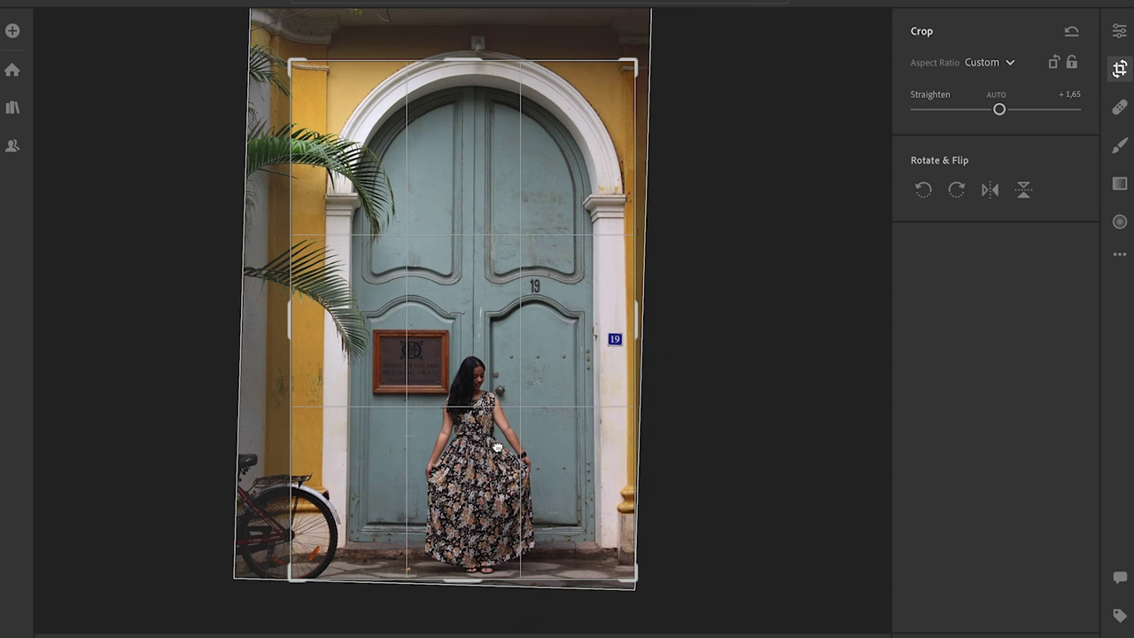
pyautogui.moveTo(473, 587); pyautogui.dragTo(472, 581)
pyautogui.moveTo(288, 325); pyautogui.dragTo(295, 326)
pyautogui.moveTo(472, 64); pyautogui.dragTo(472, 51)
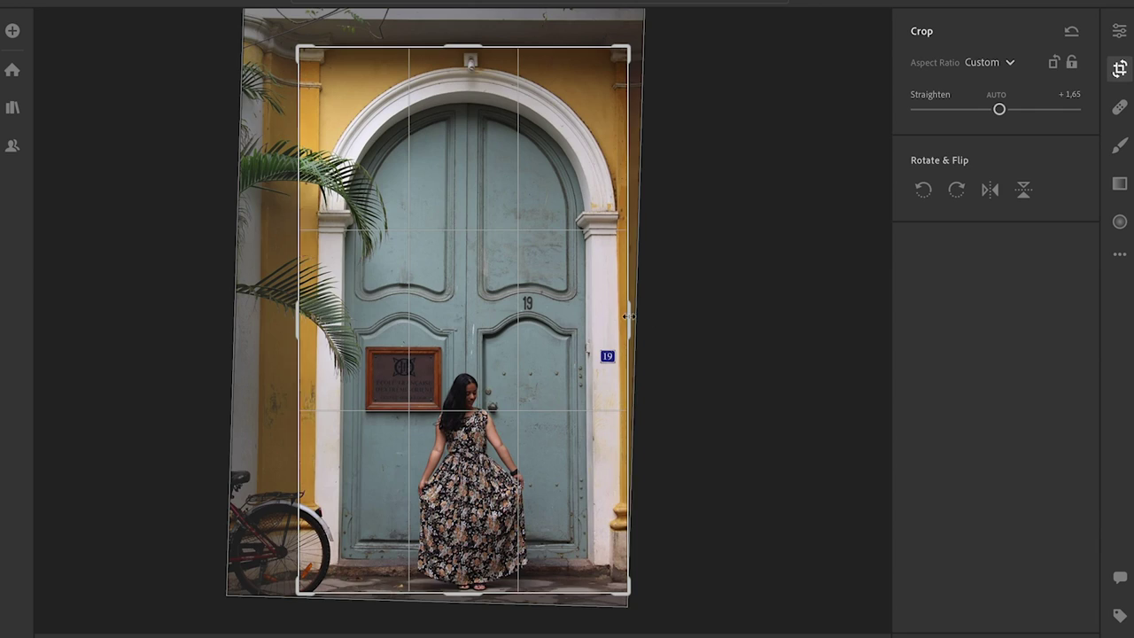
# Apply the crop and set Geometry Vertical to −2 and Horizontal to −1
pyautogui.click(1119, 31)
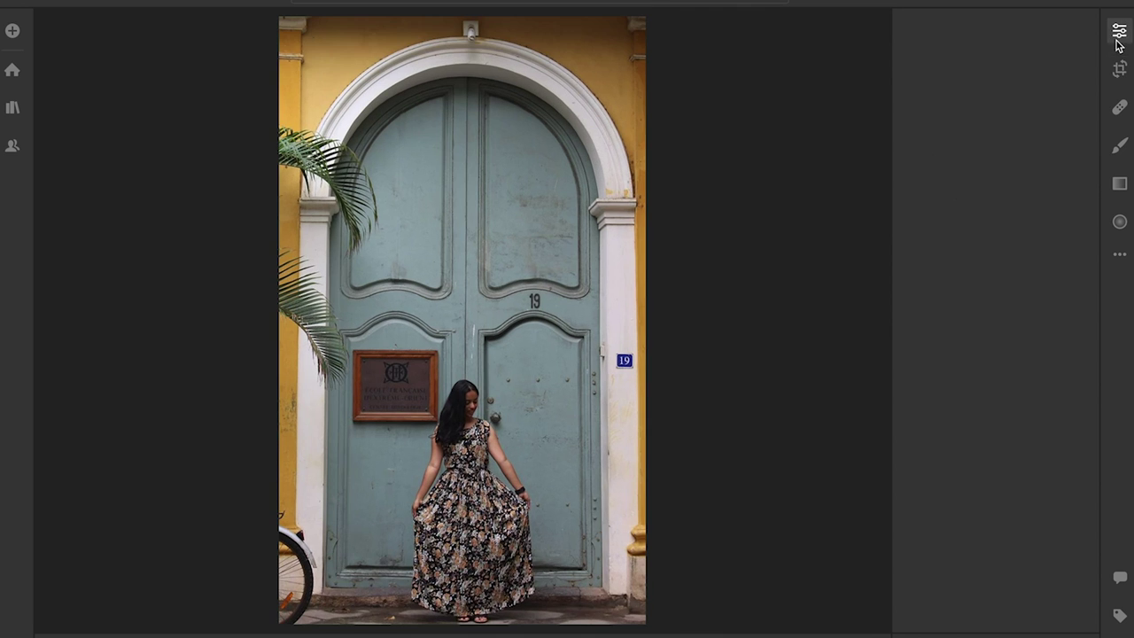
pyautogui.scroll(-15, 995, 484)
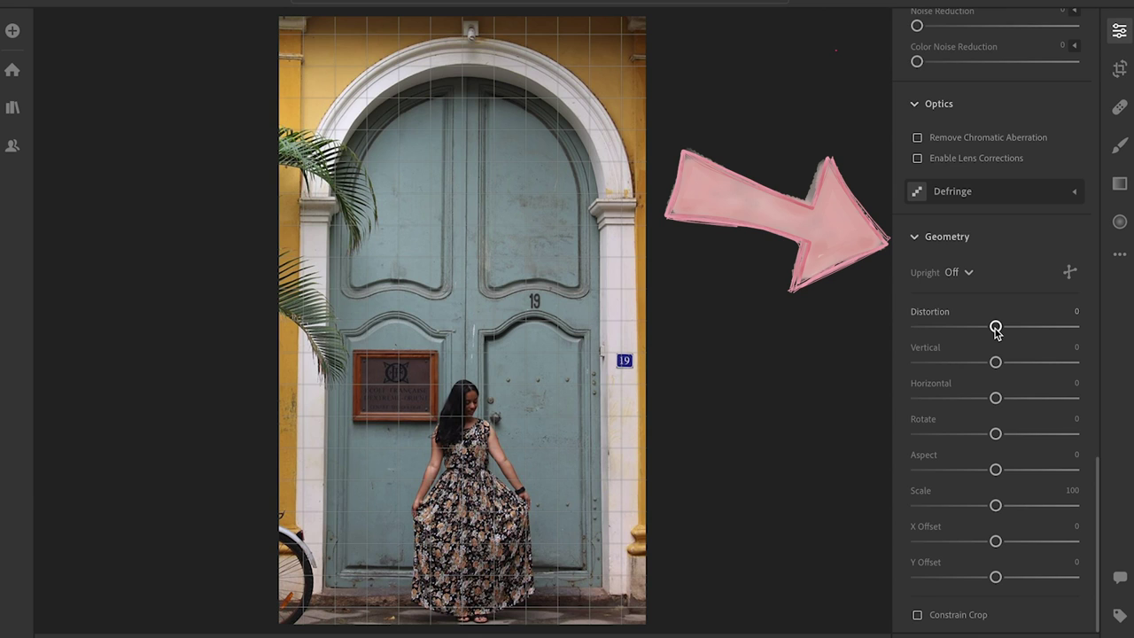
pyautogui.moveTo(996, 363); pyautogui.dragTo(994, 368)
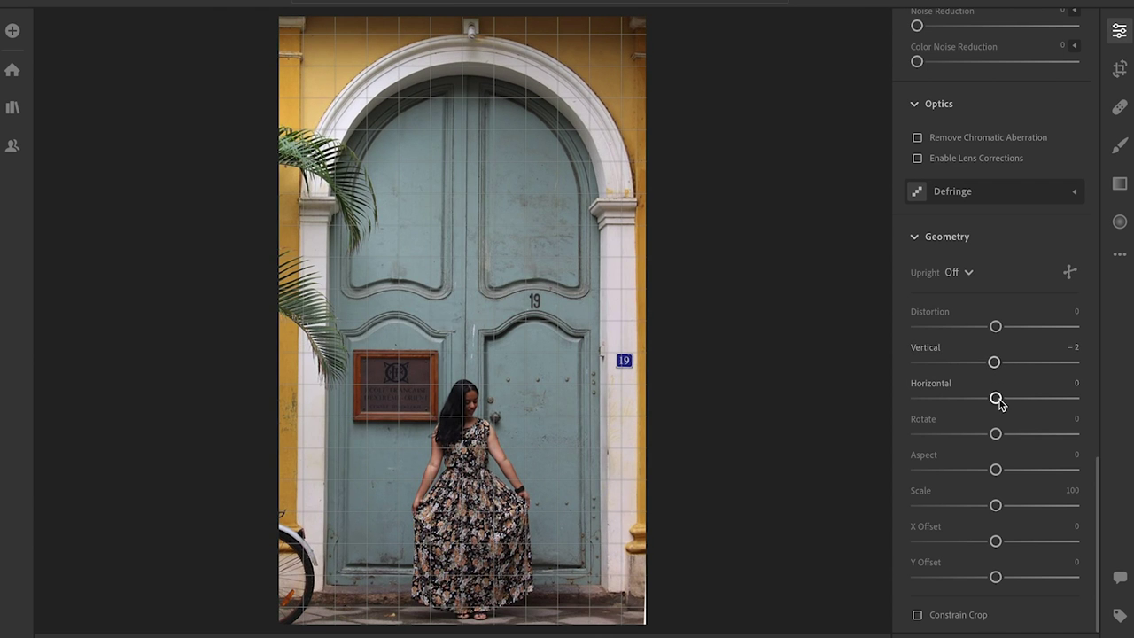
pyautogui.moveTo(996, 399); pyautogui.dragTo(994, 398)
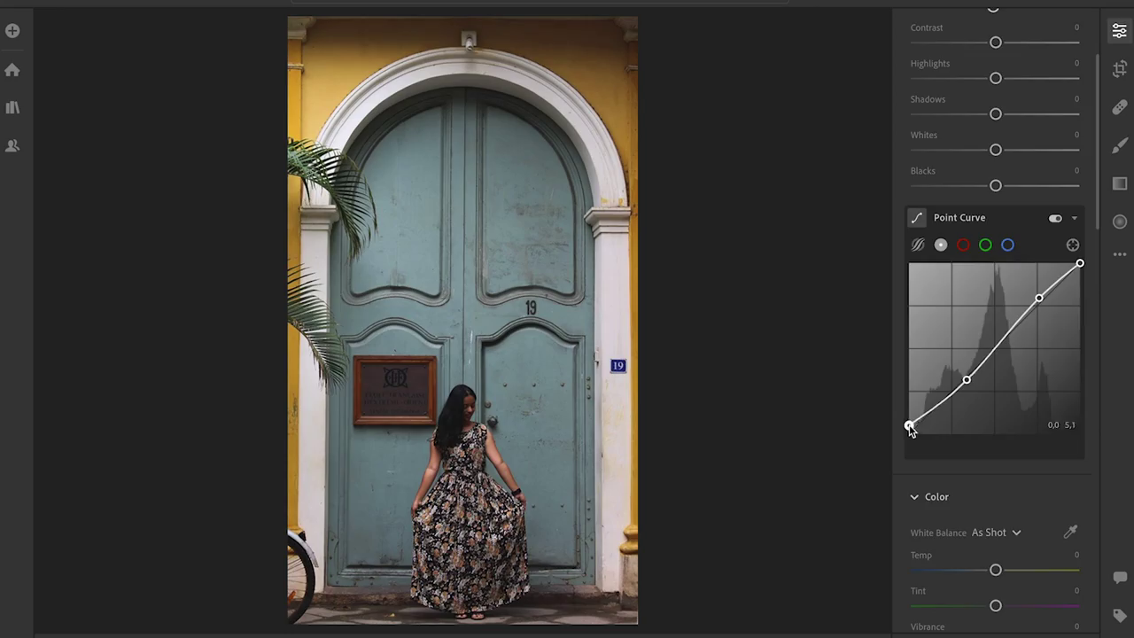
# Fade the Point Curve by raising the black point, then lower a shadow point on the red channel
pyautogui.press('b')
pyautogui.moveTo(995, 257); pyautogui.dragTo(1003, 257)
pyautogui.moveTo(942, 108); pyautogui.dragTo(933, 107)
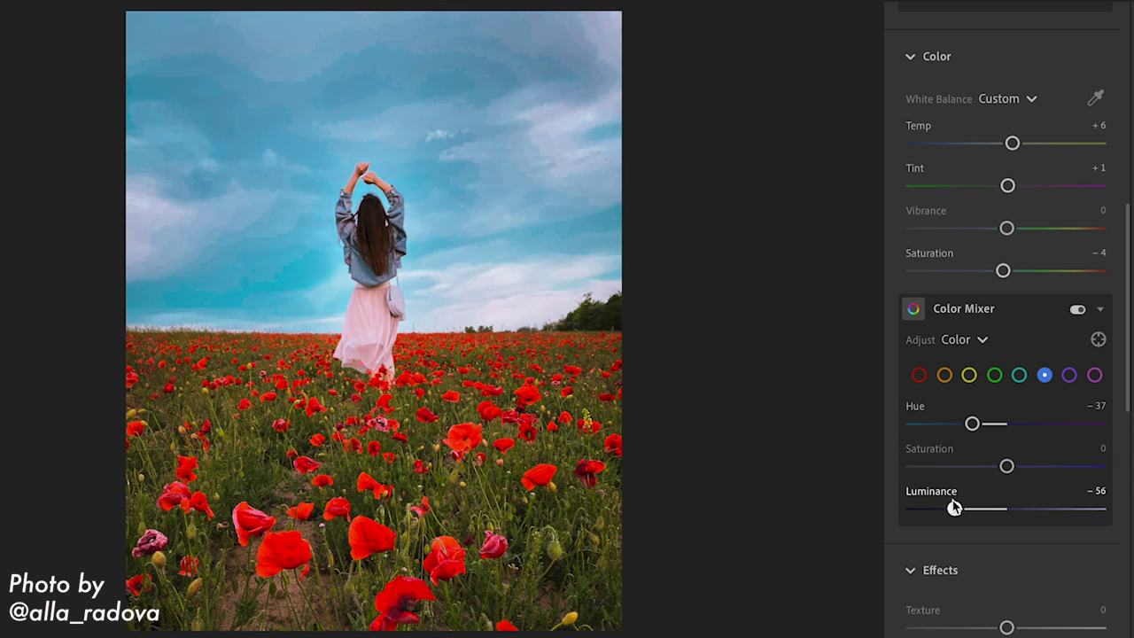
# Push the blue Luminance to +57 so the sky washes out, then compare with the original
pyautogui.moveTo(953, 507); pyautogui.dragTo(992, 505)
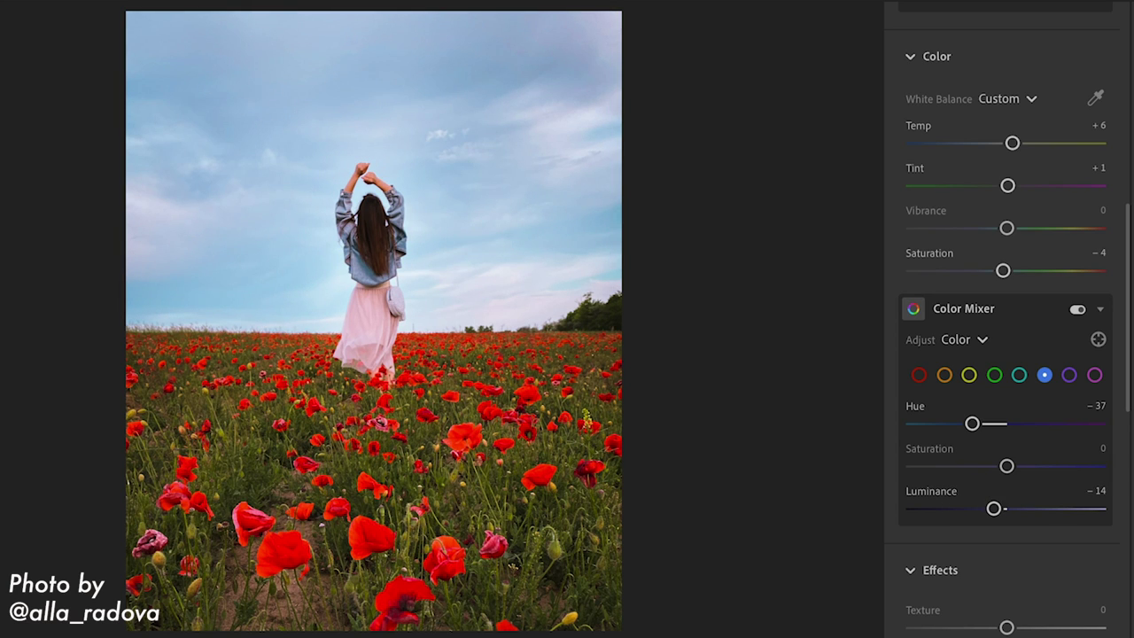
pyautogui.press('\\')
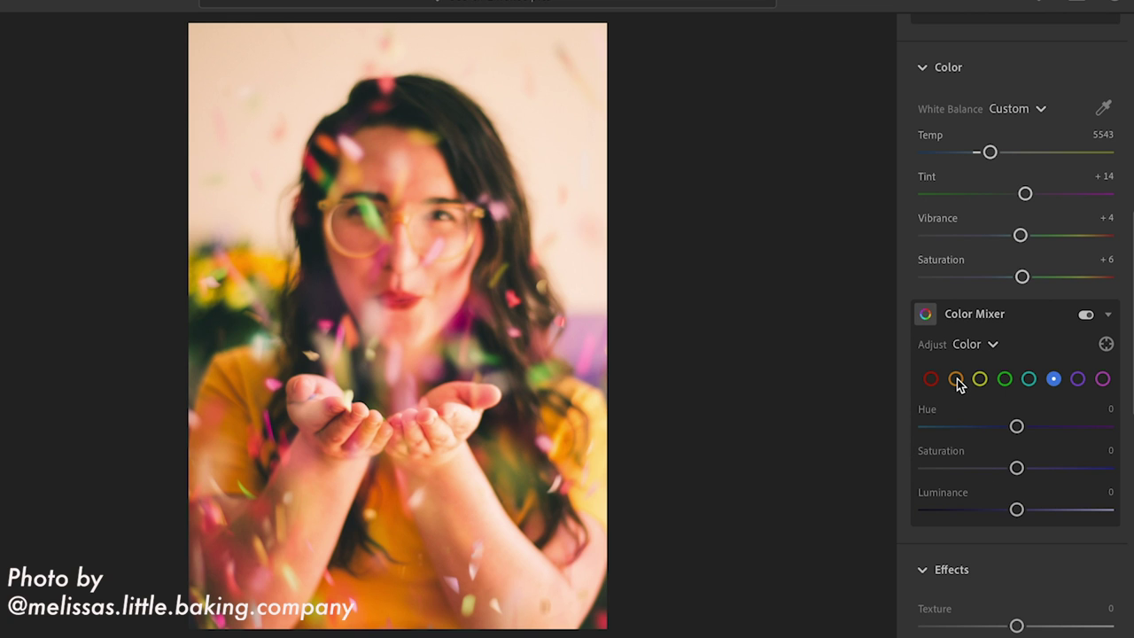
# Select the orange swatch and nudge its Luminance down to −2
pyautogui.click(957, 379)
pyautogui.moveTo(1015, 510)
pyautogui.mouseDown()
pyautogui.moveTo(1005, 510)
pyautogui.moveTo(1025, 511)
pyautogui.moveTo(1013, 509)
pyautogui.mouseUp()
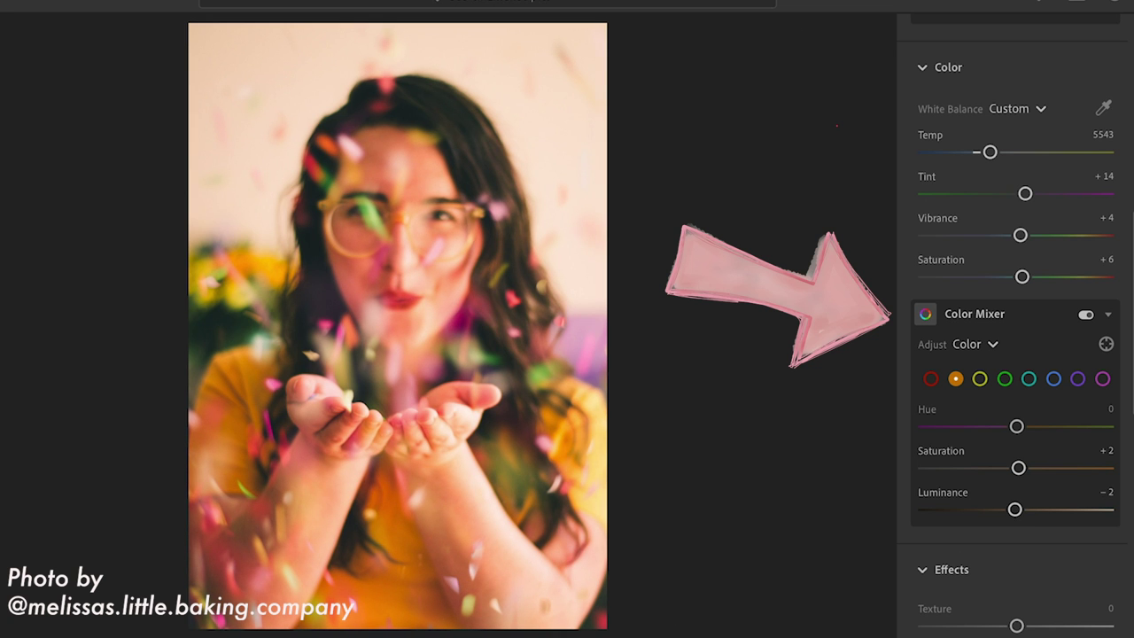